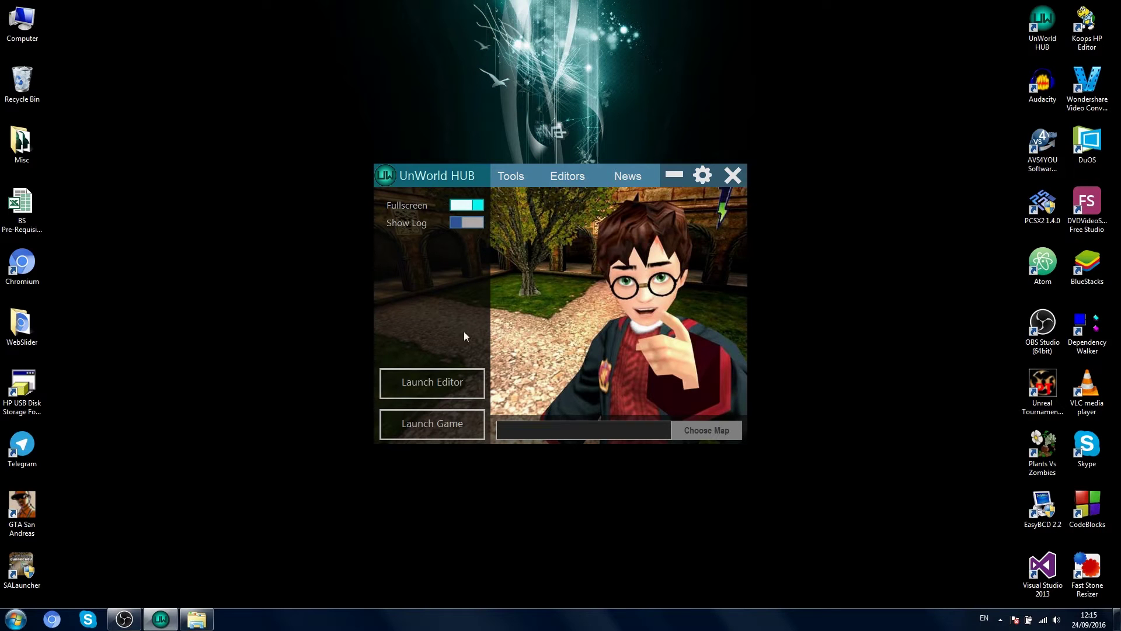
Launch the HP2 level editor from UnWorld HUB and minimize the texture browser.
left_click(433, 387)
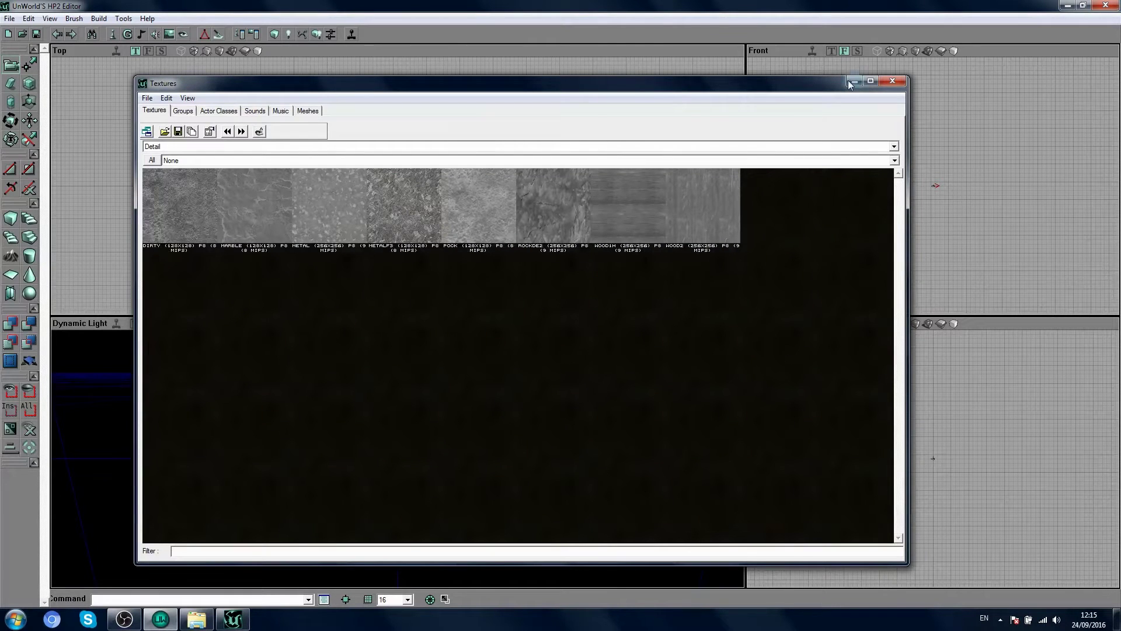
left_click(854, 81)
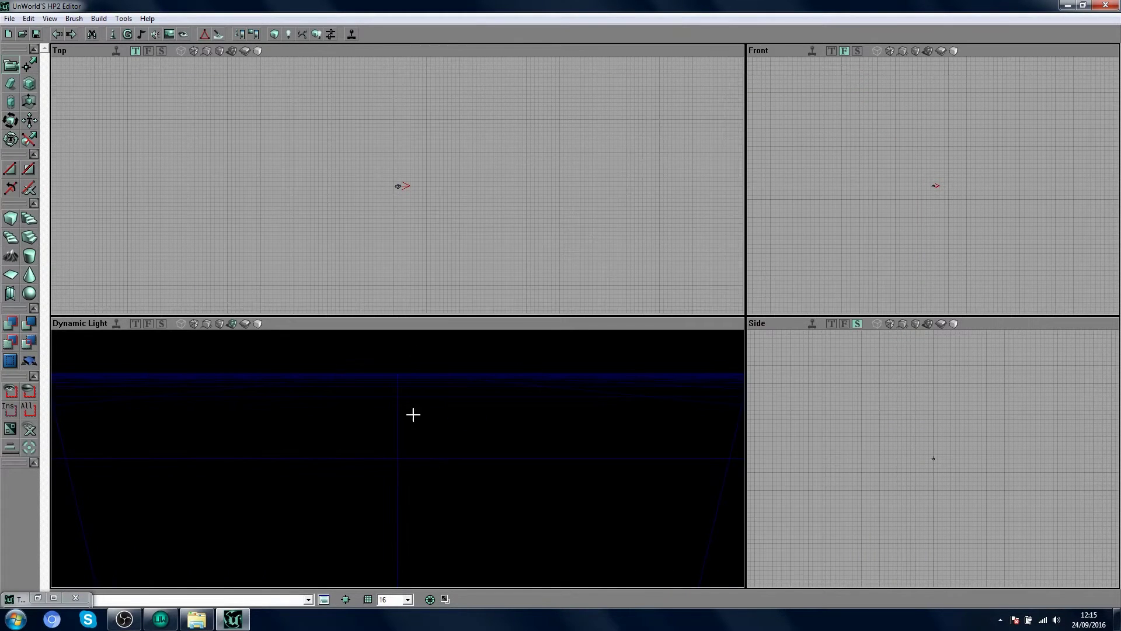
Look around the empty level in the 2D and 3D viewports by moving and turning the camera.
left_click_drag(413, 257, 413, 254)
left_click_drag(423, 444, 444, 438)
left_click_drag(830, 420, 830, 423)
left_click(818, 257)
left_click(670, 261)
left_click(557, 422)
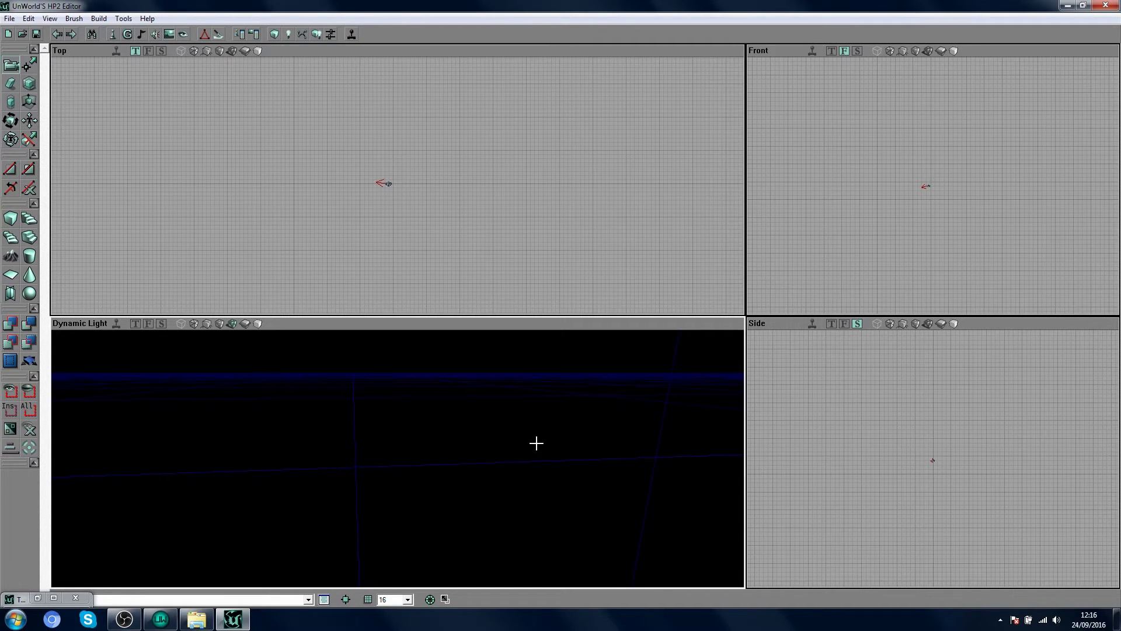
right_click_drag(537, 444, 493, 462)
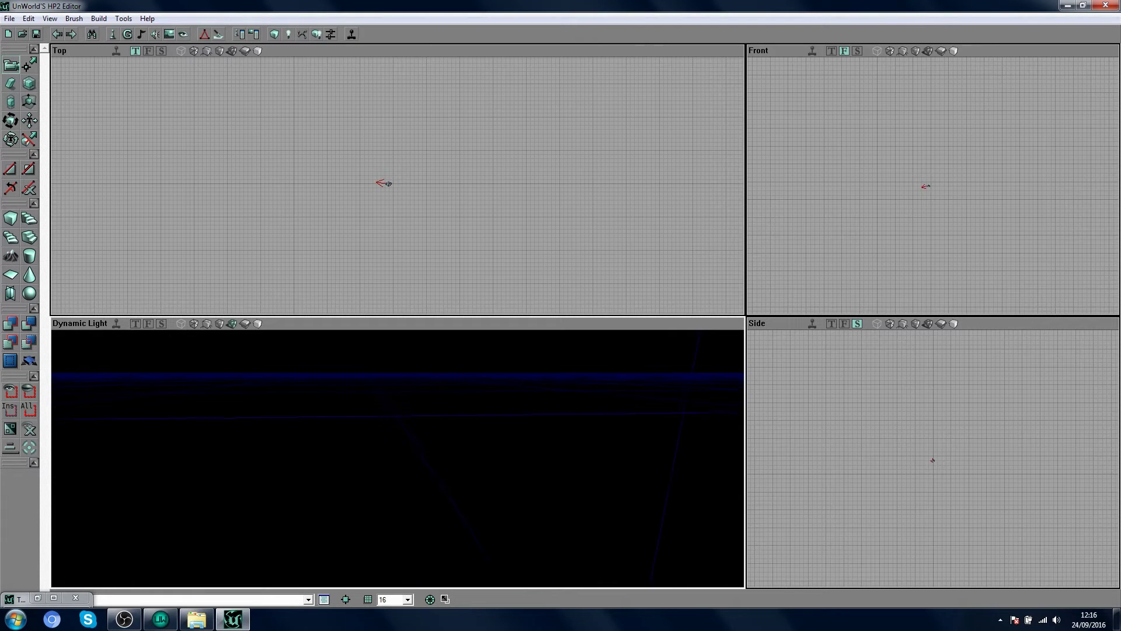
right_click_drag(494, 462, 494, 433)
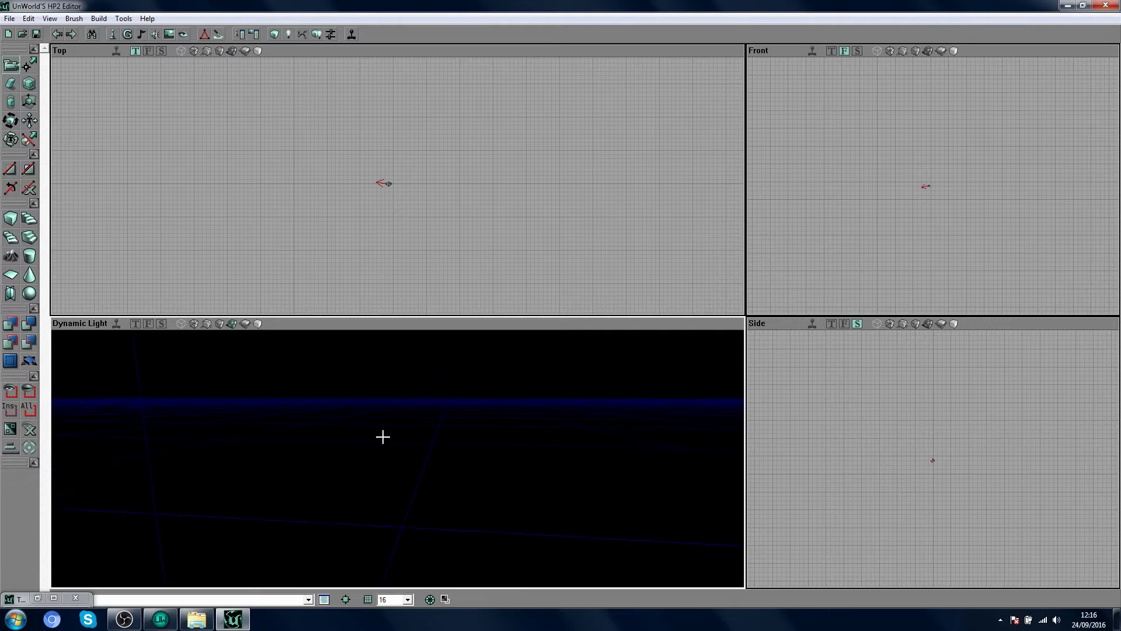
left_click_drag(493, 433, 344, 426)
Build a cube builder brush with height, width and breadth of 256, keeping it non-hollow, and close the cube settings.
right_click(11, 218)
left_click_drag(39, 225, 153, 221)
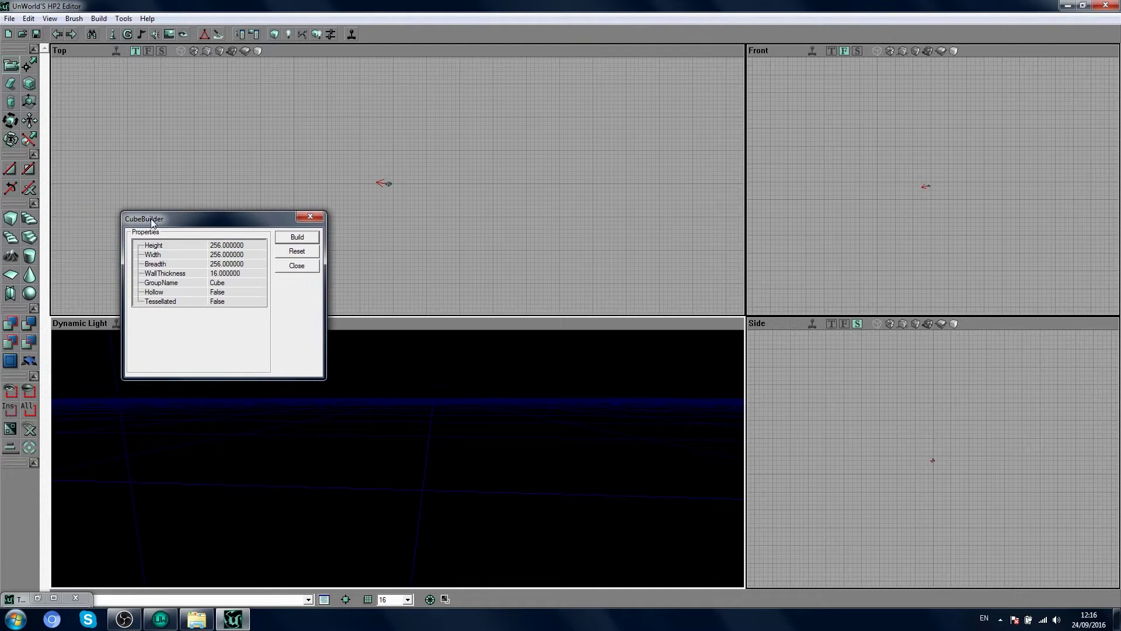
left_click(174, 246)
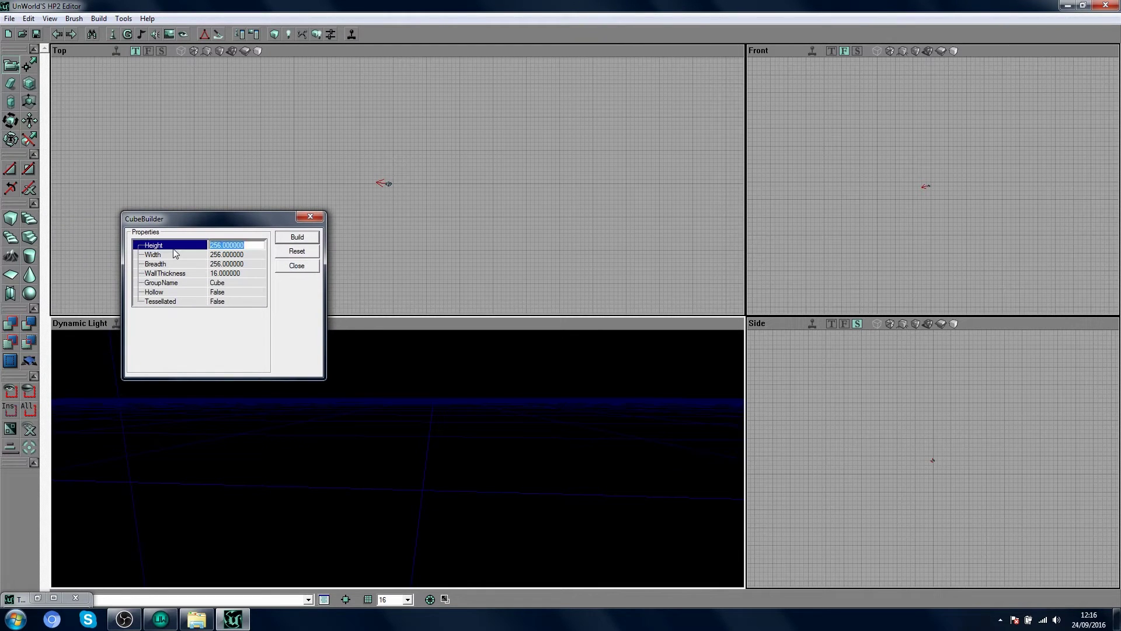
left_click(177, 264)
left_click(177, 255)
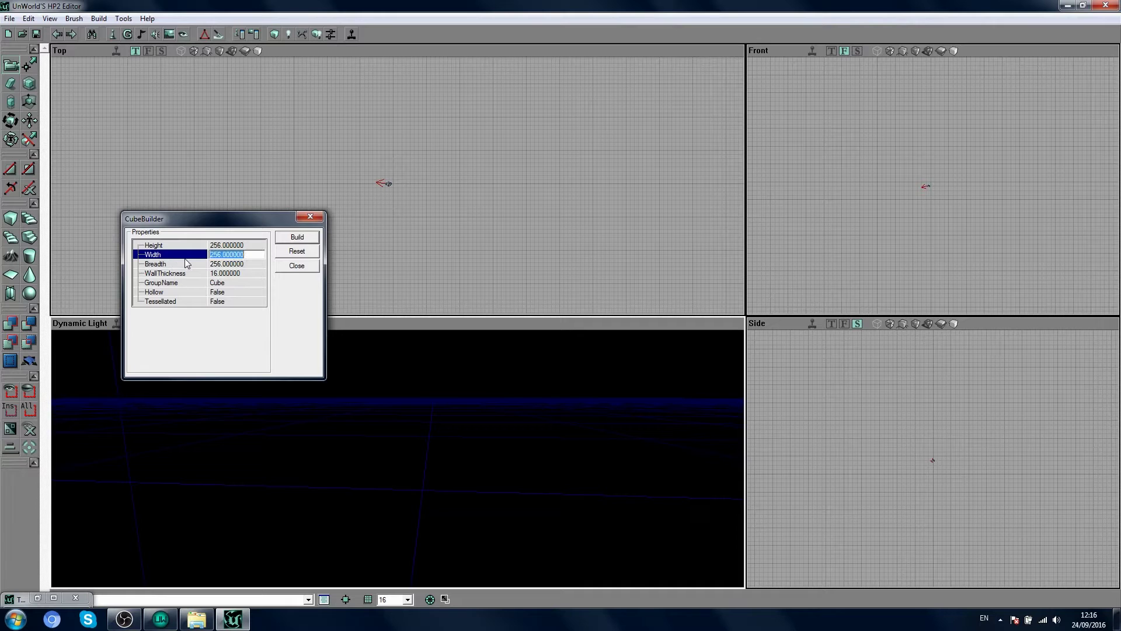
left_click(235, 264)
left_click(235, 255)
left_click(234, 247)
left_click(233, 255)
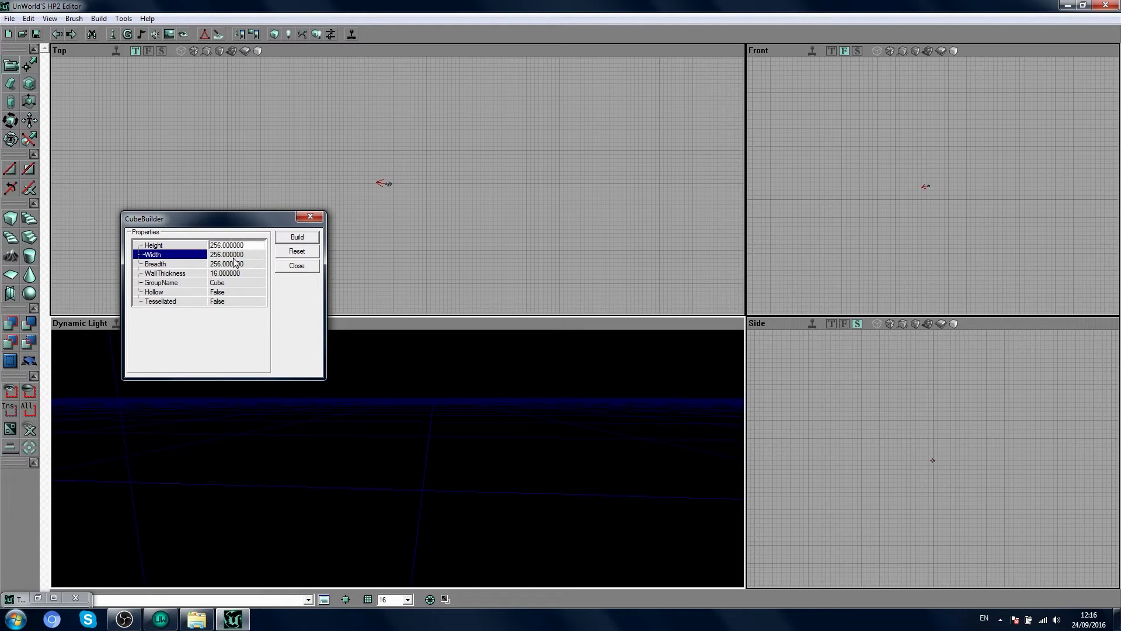
left_click(228, 264)
left_click(231, 245)
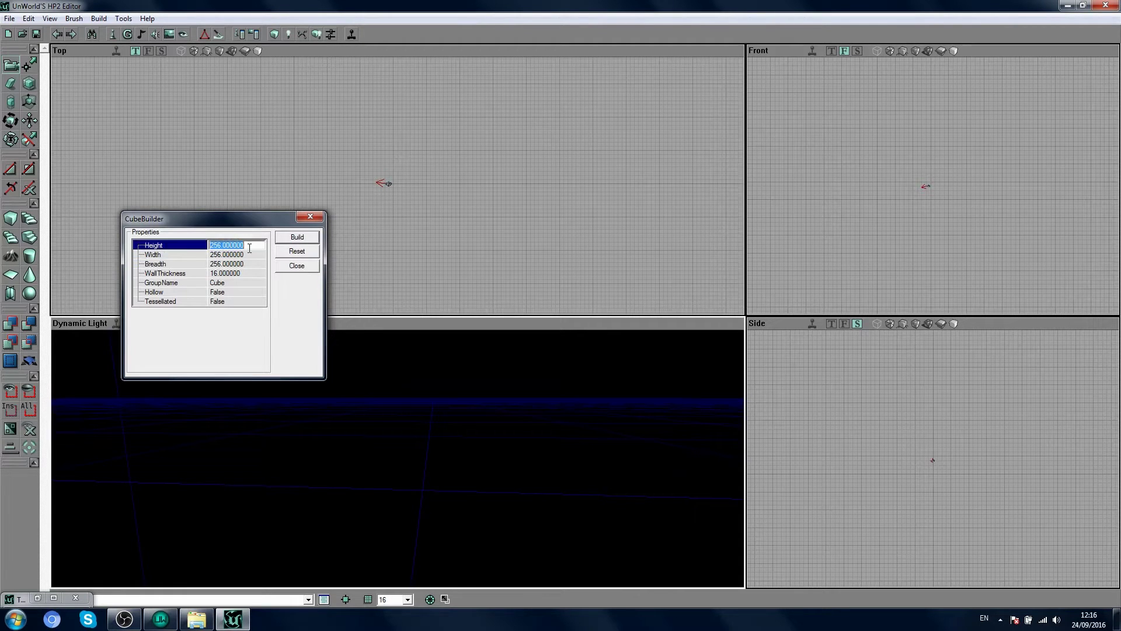
left_click(250, 248)
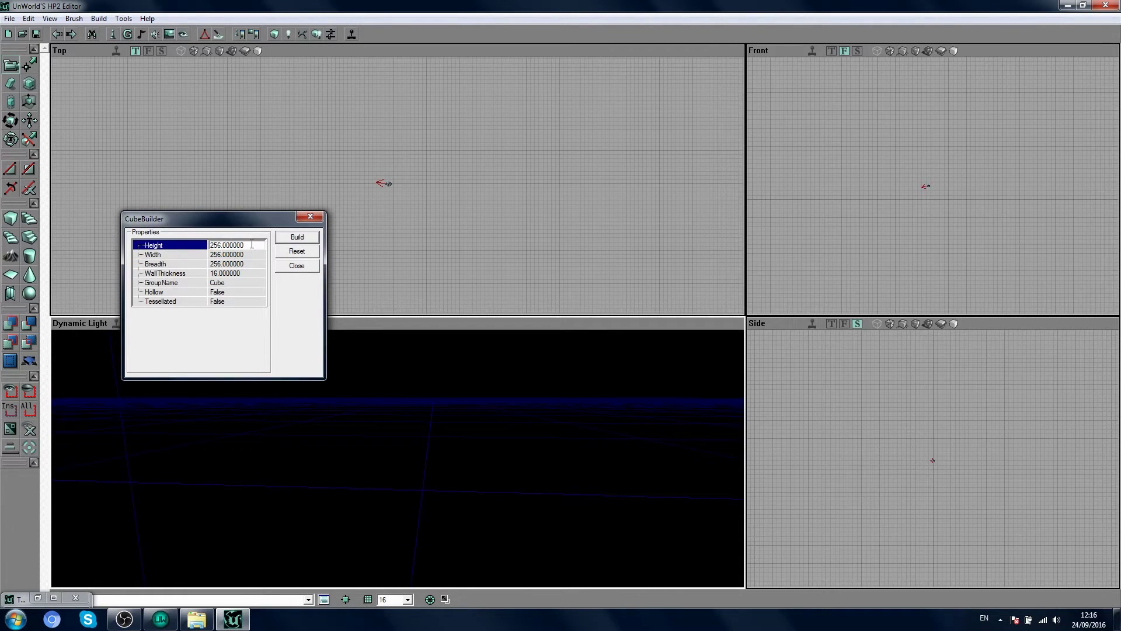
left_click(293, 238)
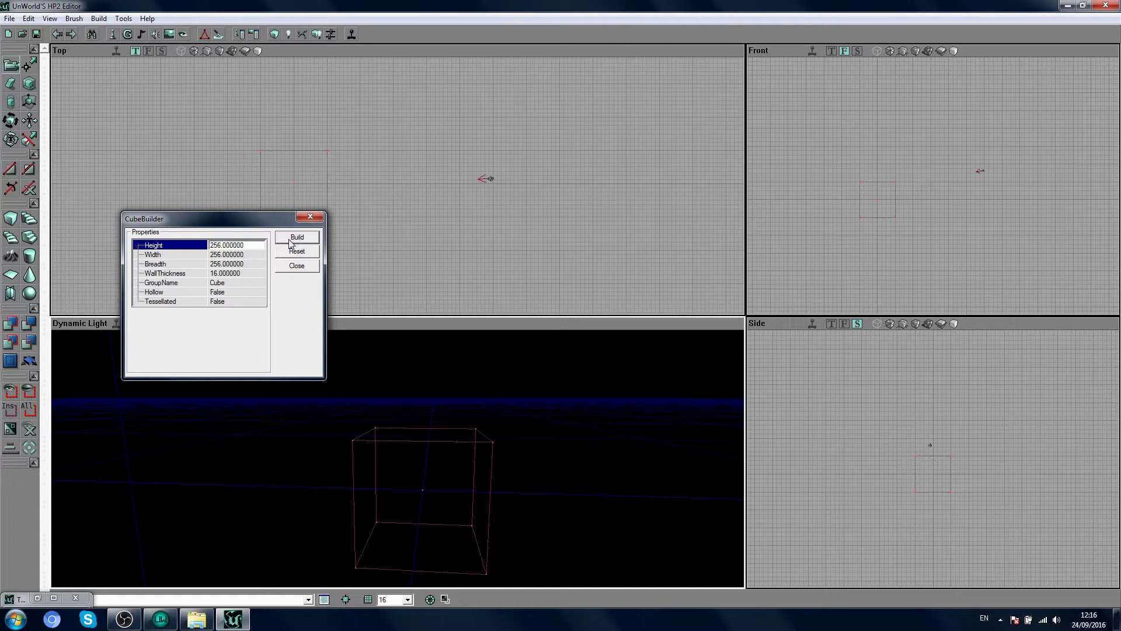
left_click(309, 269)
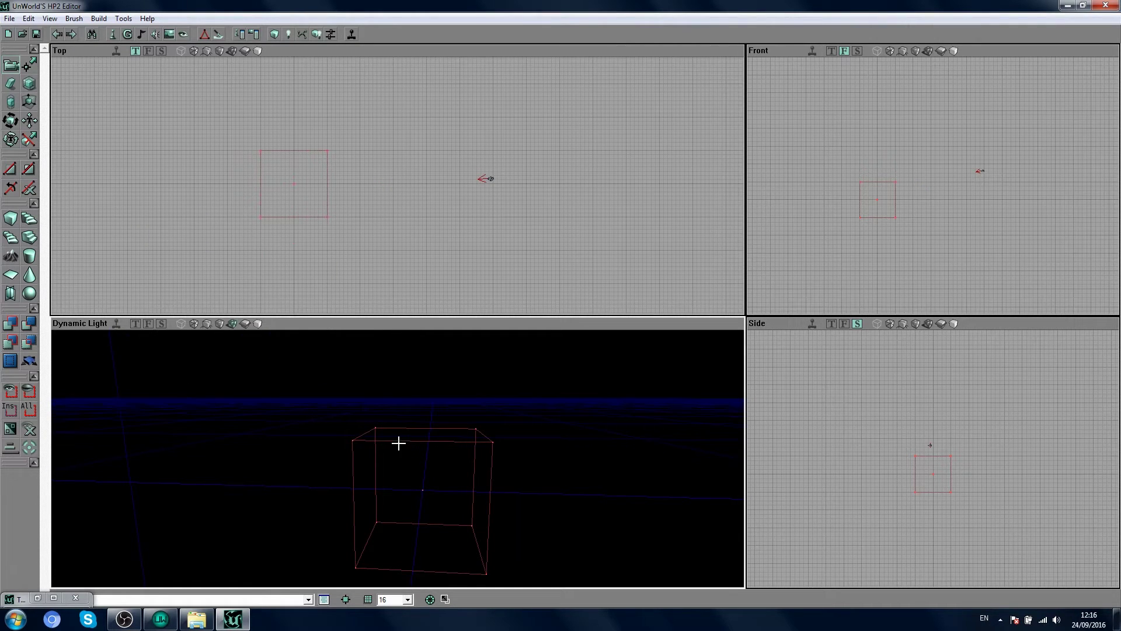
Subtract the cube brush from the level to carve out a room.
left_click(406, 441)
middle_click_drag(437, 476, 407, 441)
right_click_drag(408, 440, 351, 453)
left_click_drag(420, 474, 461, 471)
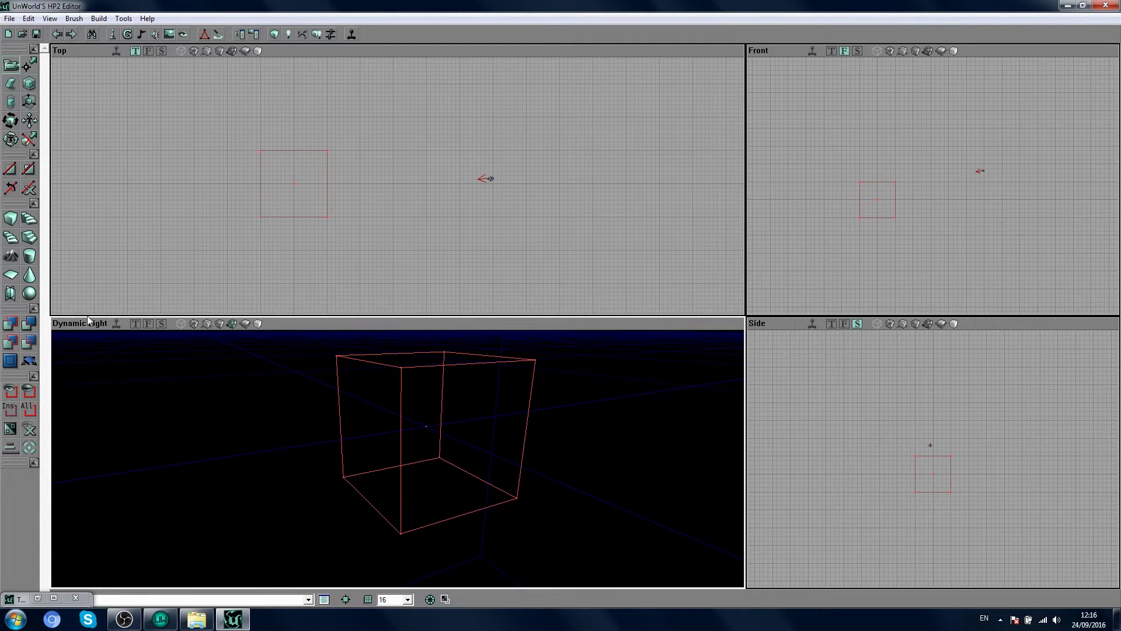
left_click(31, 324)
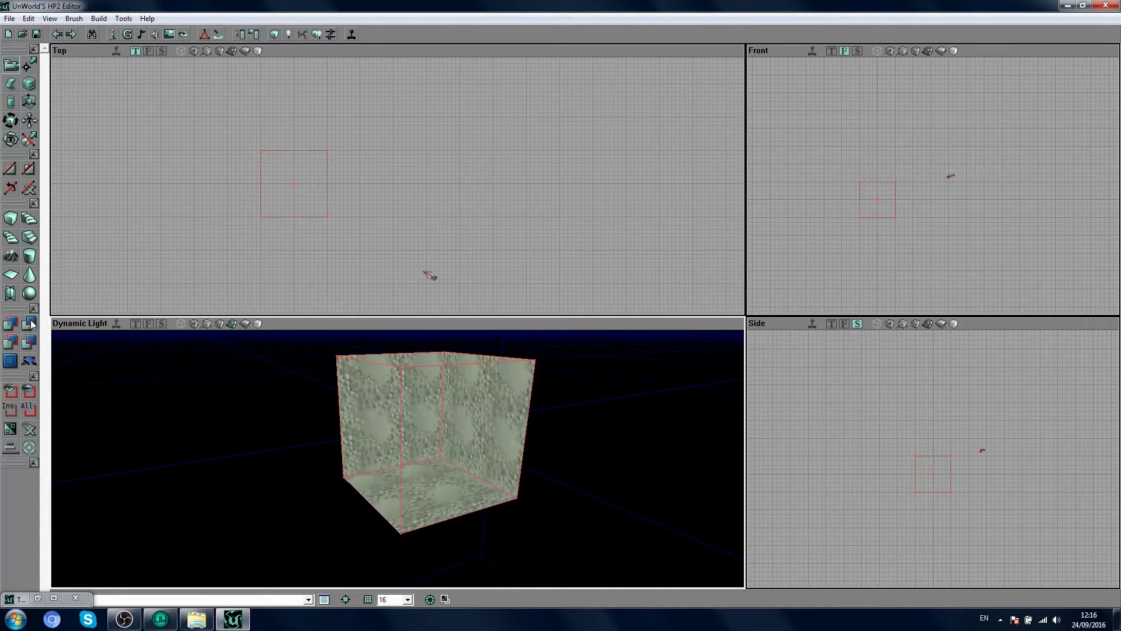
Select one wall of the room, load the HP2_Master.utx texture package from C:\HP2_UW\Textures, and apply the arch2_02 texture to that wall.
left_click(404, 381)
left_click_drag(404, 380, 456, 386)
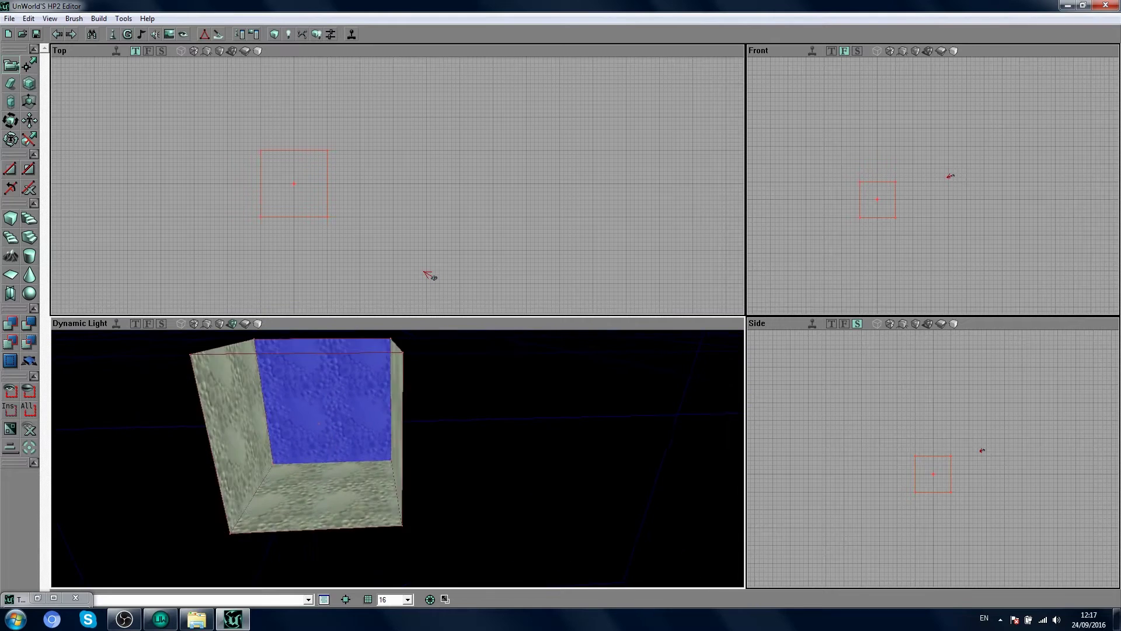
right_click_drag(455, 385, 444, 292)
right_click_drag(398, 458, 292, 485)
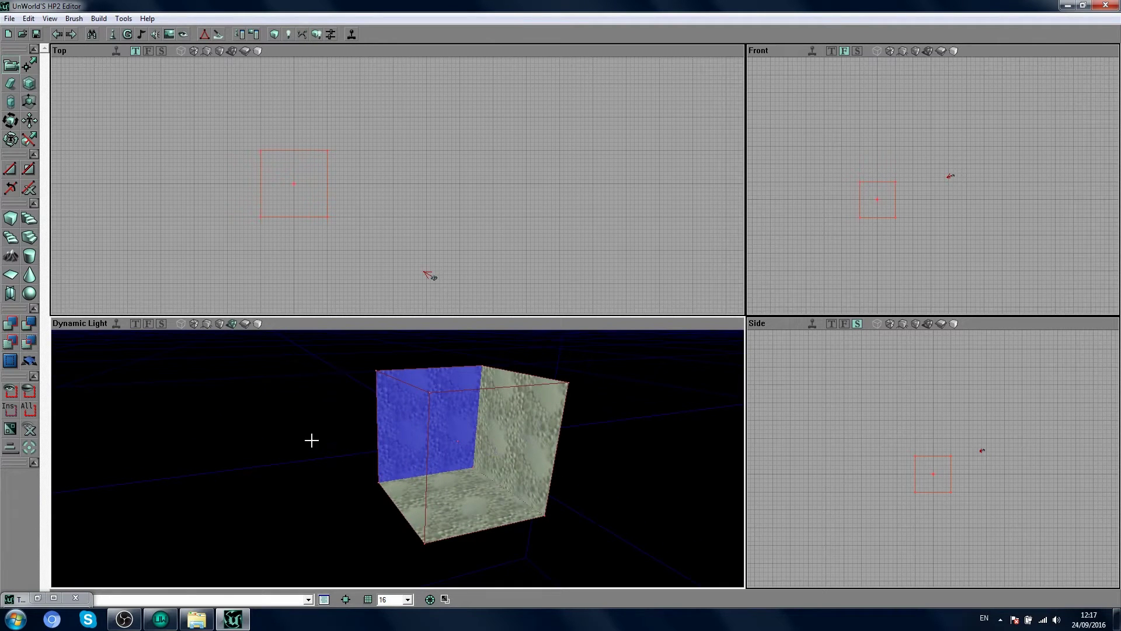
left_click(169, 34)
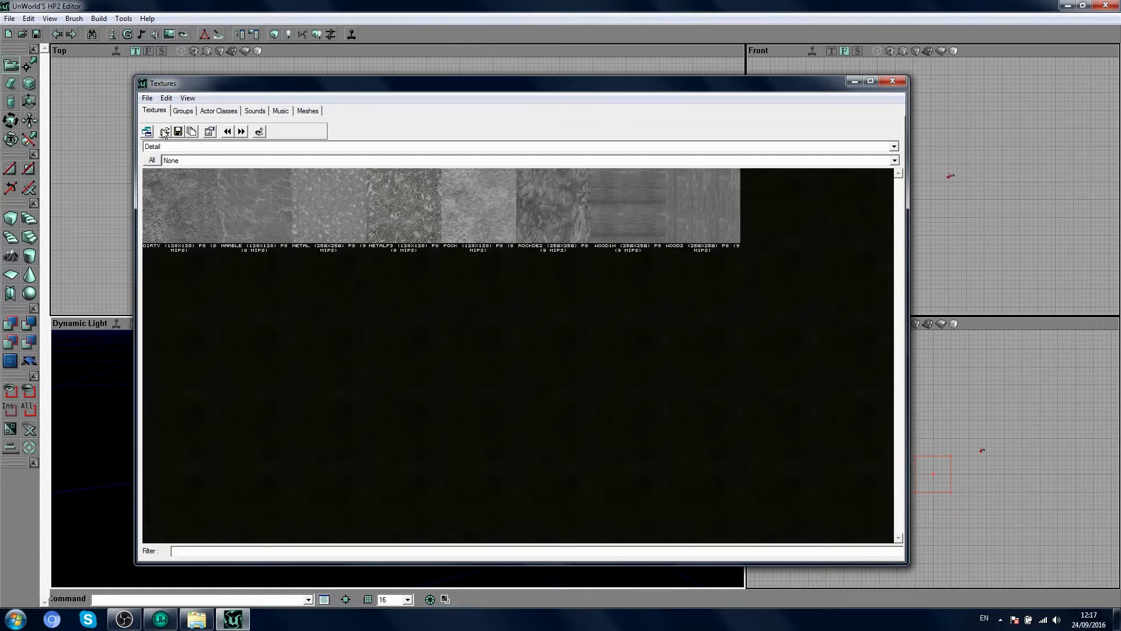
left_click(165, 132)
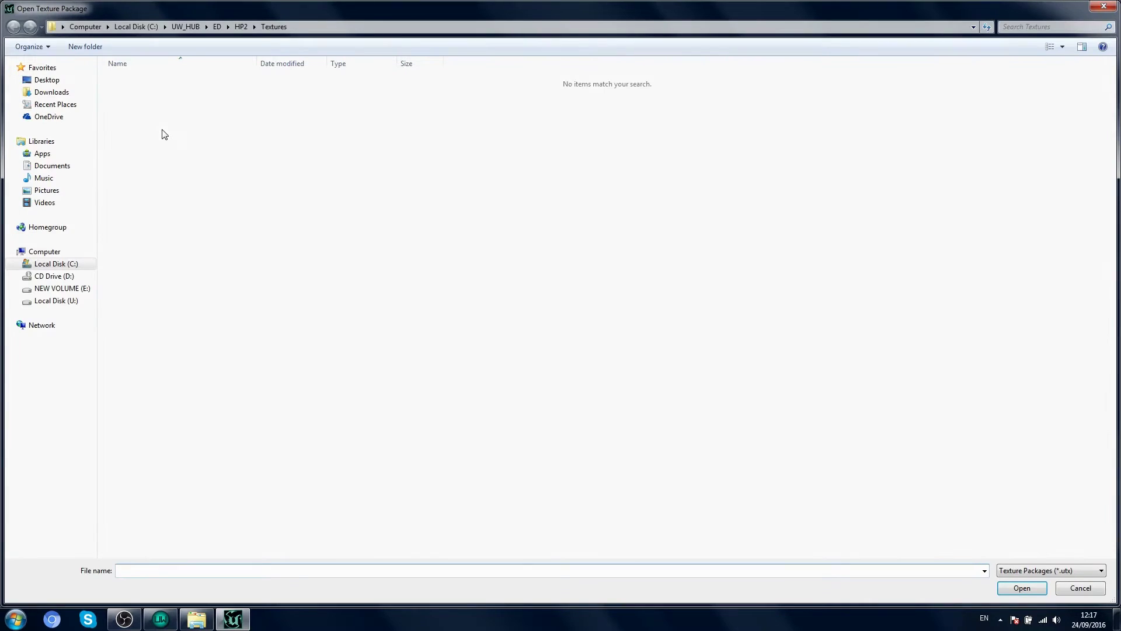
left_click(141, 28)
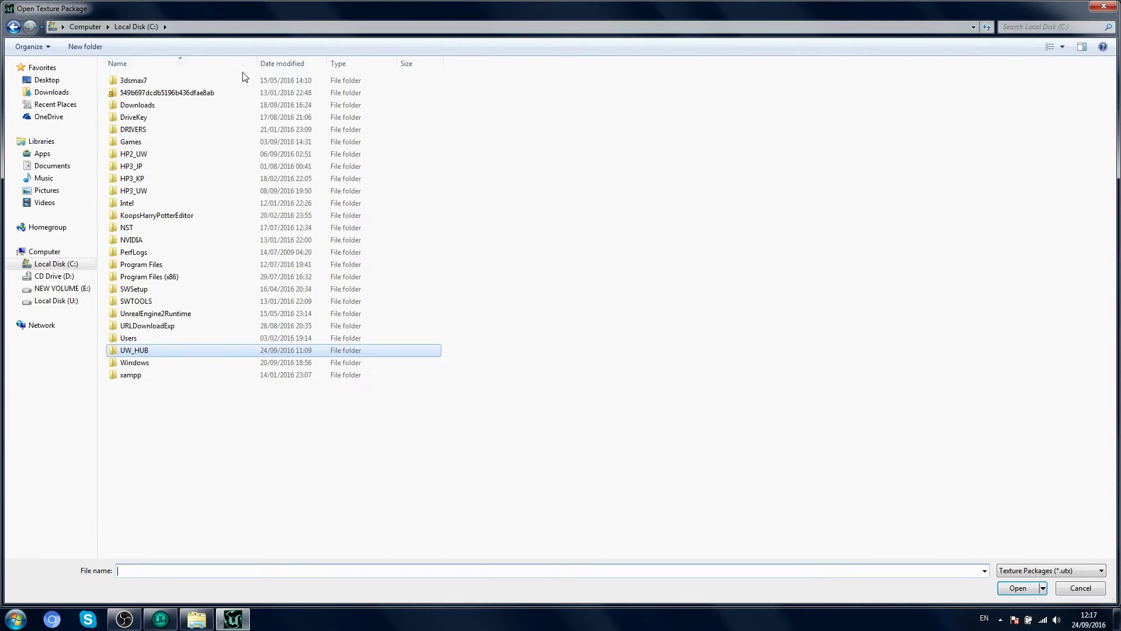
double_click(164, 155)
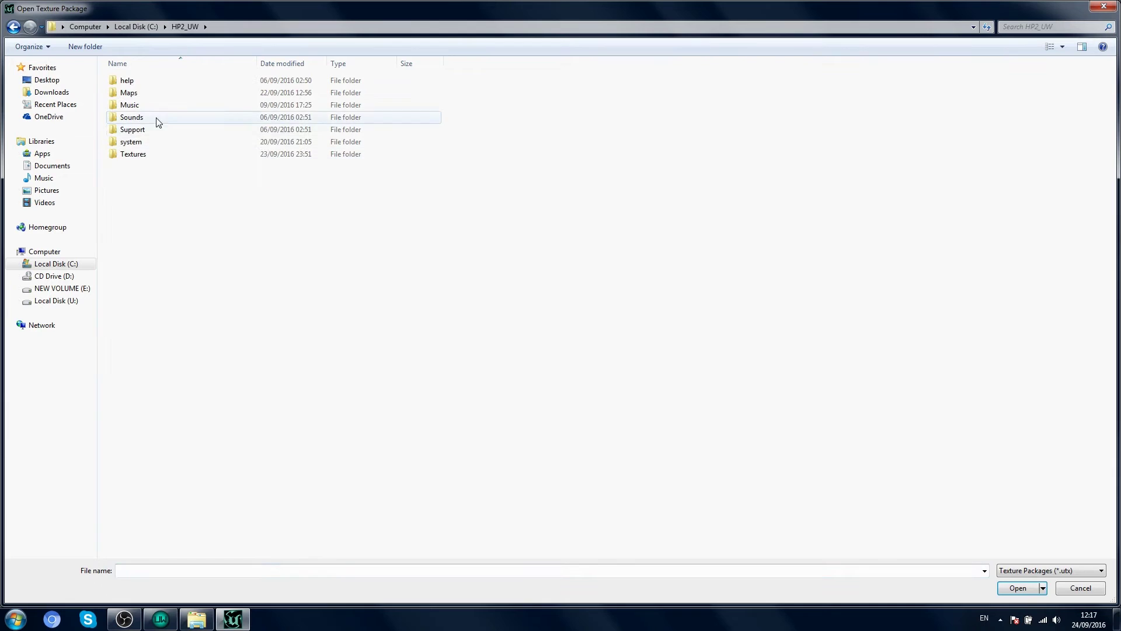
double_click(142, 155)
left_click(233, 278)
scroll(248, 364, "down", 4)
scroll(245, 368, "up", 1)
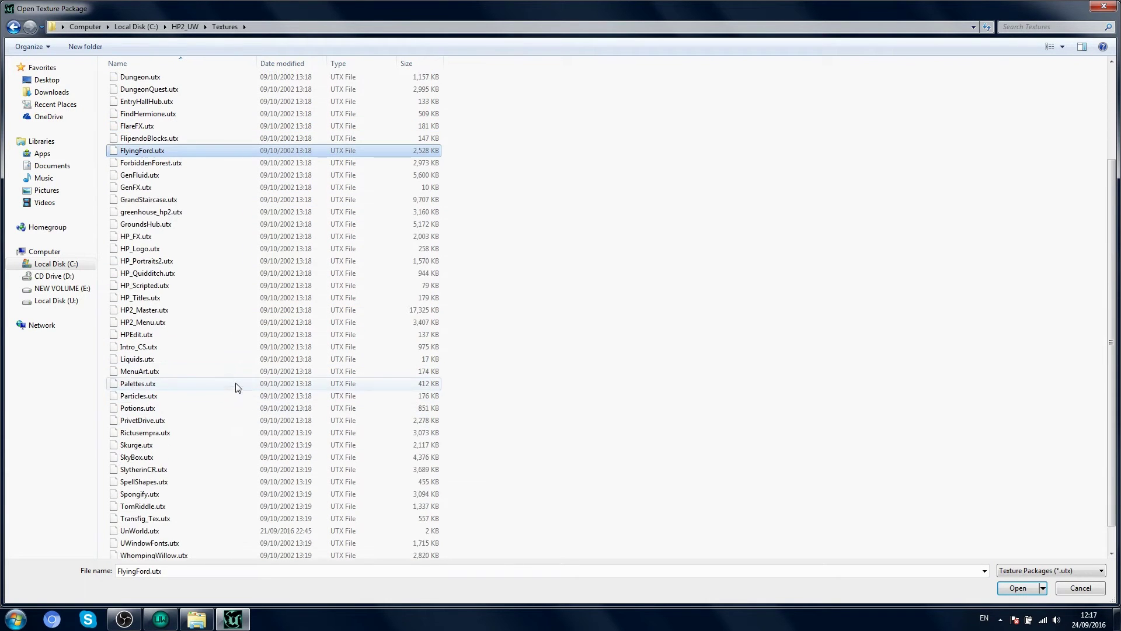
double_click(159, 309)
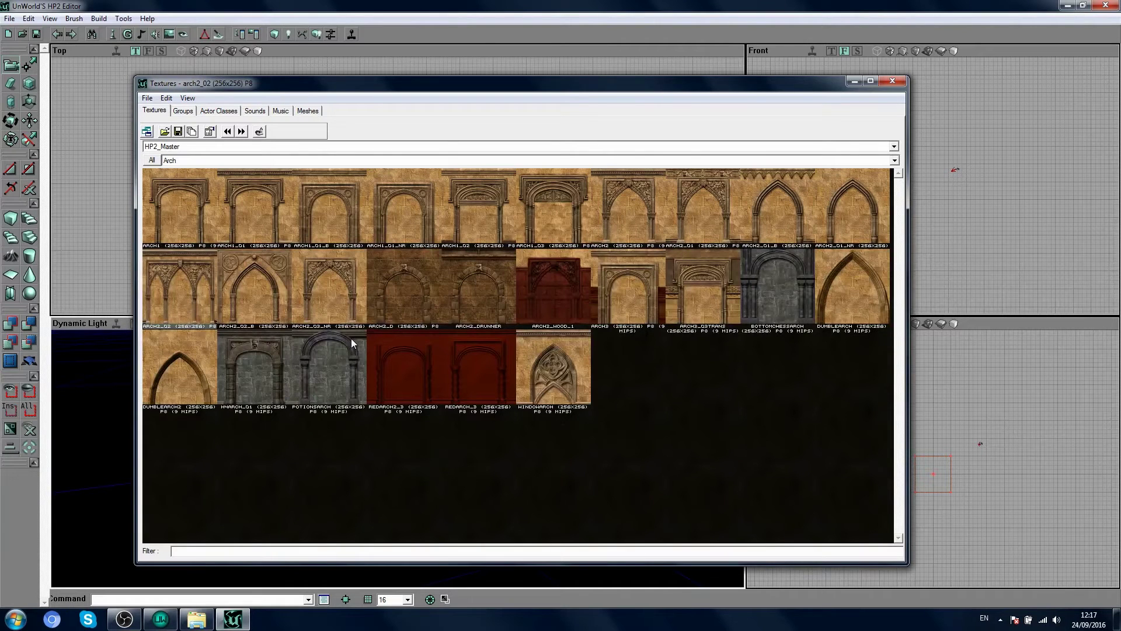
Place the texture browser beside the 3D view, show the package's walls group, and deselect the arch-textured wall.
left_click_drag(291, 87, 849, 118)
left_click(734, 190)
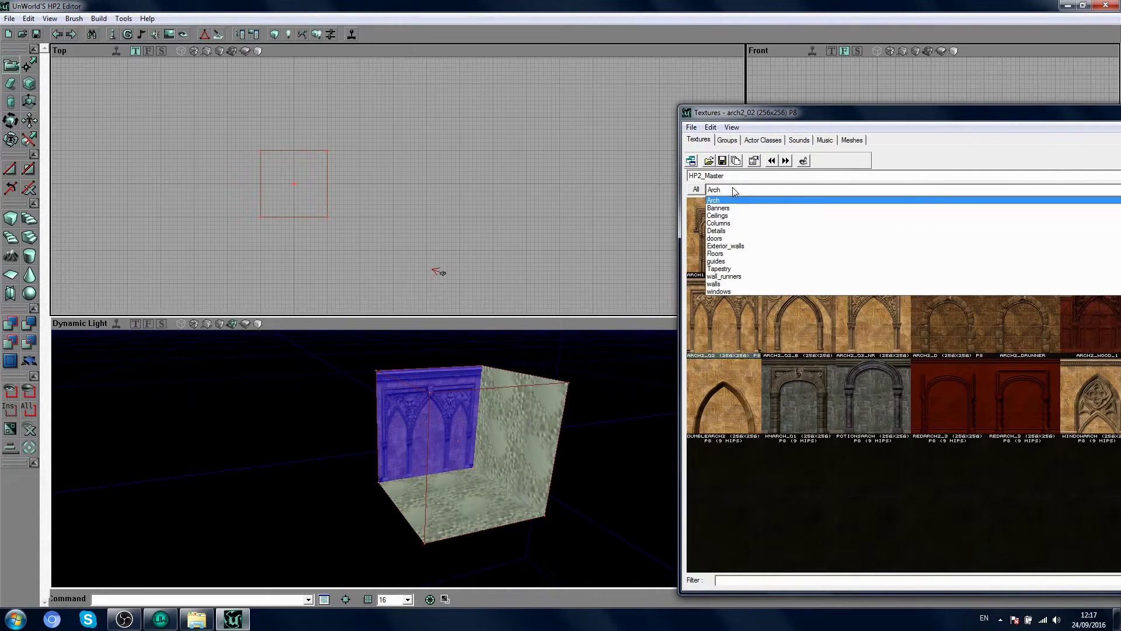
left_click(734, 281)
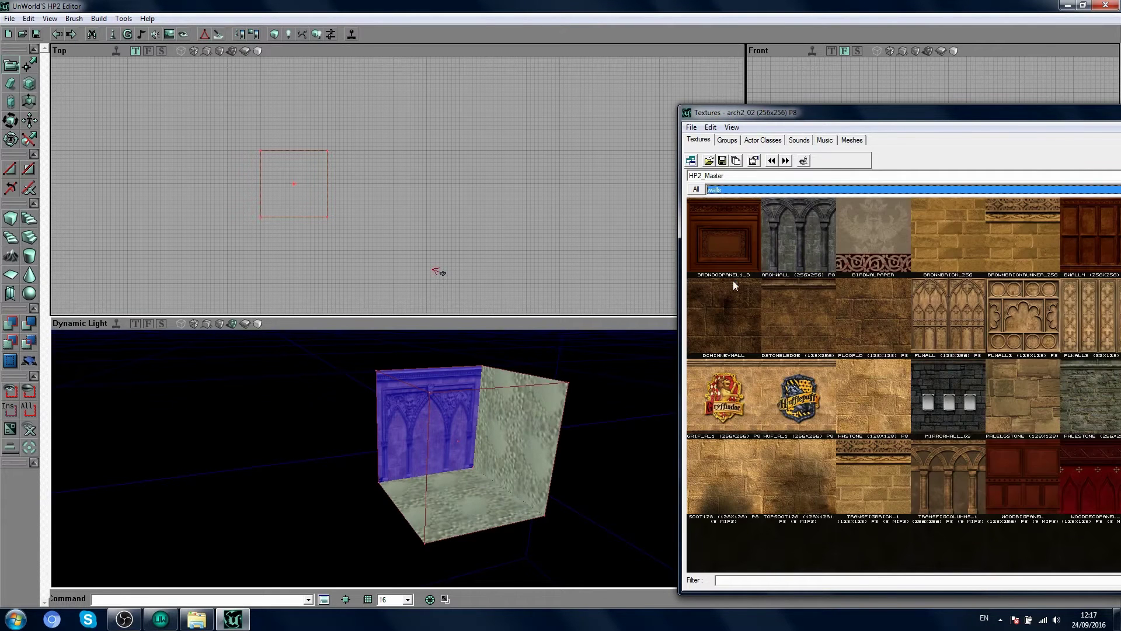
left_click(560, 470)
left_click_drag(413, 489, 452, 414)
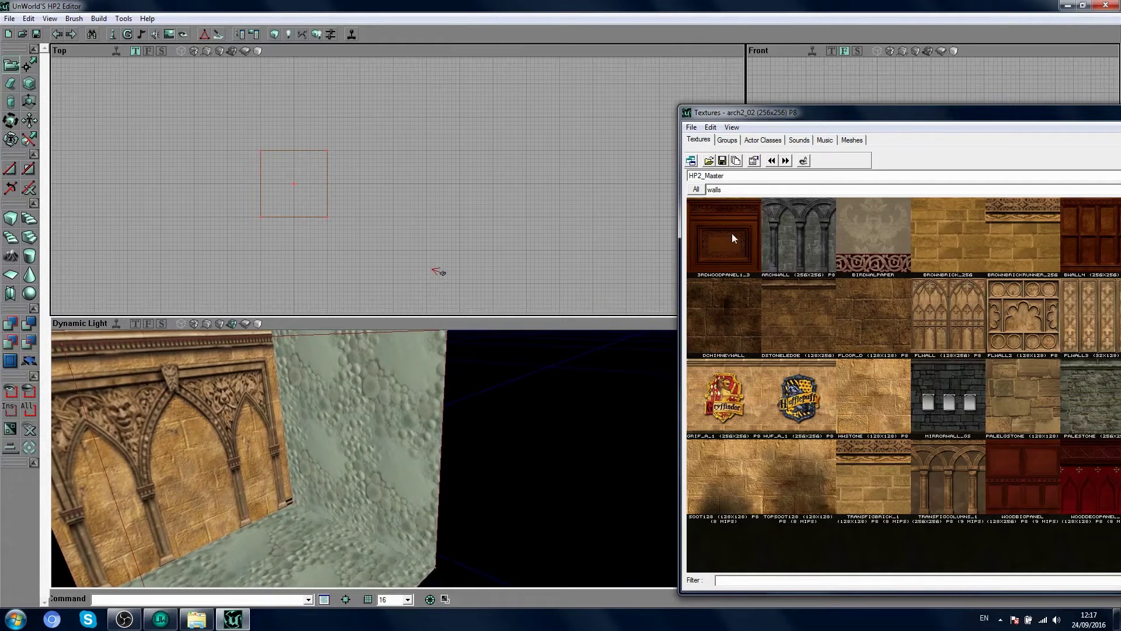
left_click(759, 192)
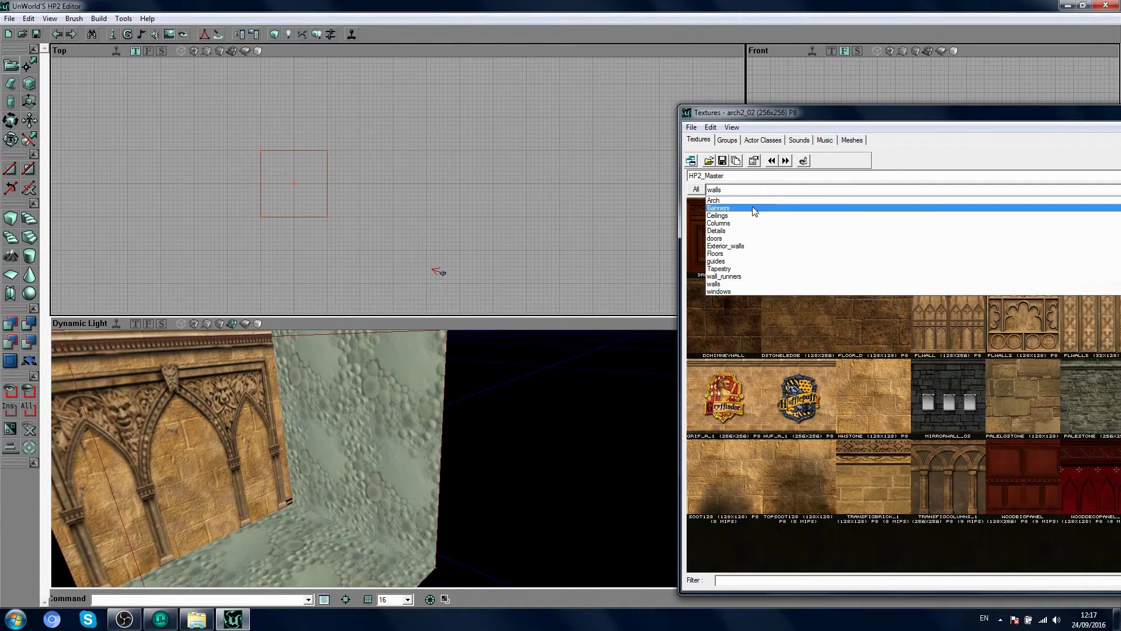
left_click(722, 284)
Apply the 3rdWoodPanel1_3 texture to the untextured wall adjoining the arch-textured wall.
left_click_drag(431, 448, 409, 467)
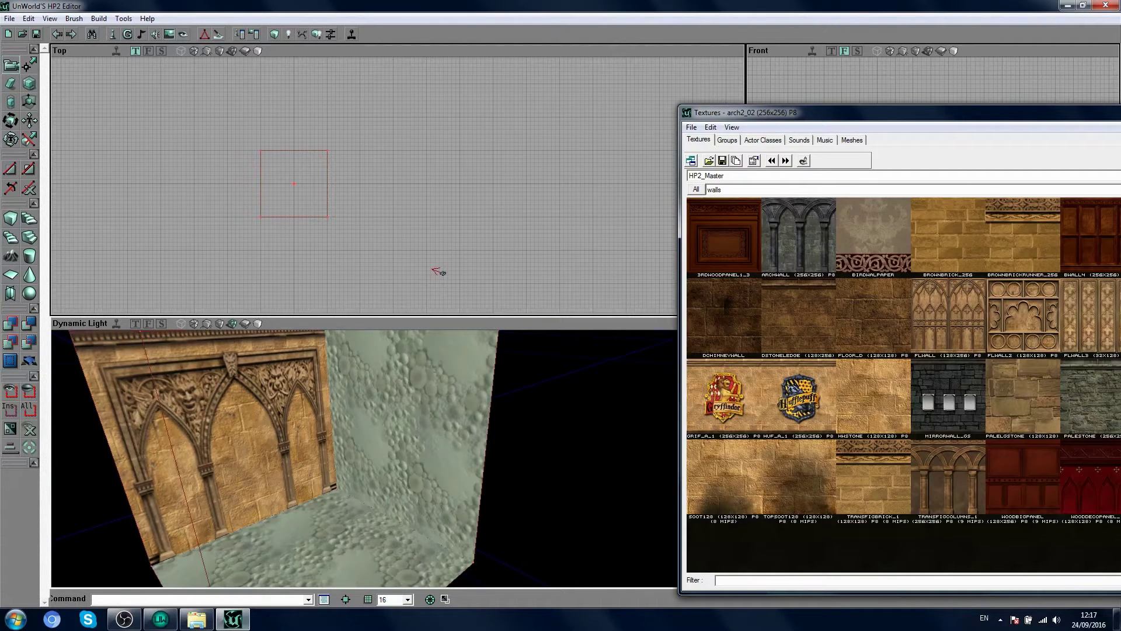
left_click(380, 344)
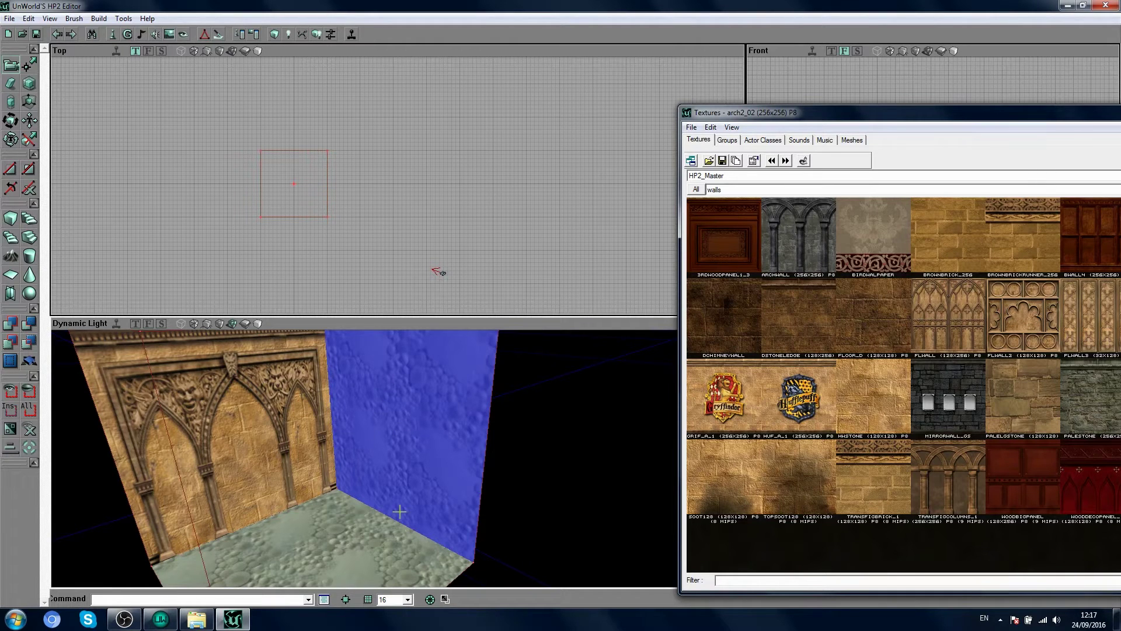
left_click(737, 261)
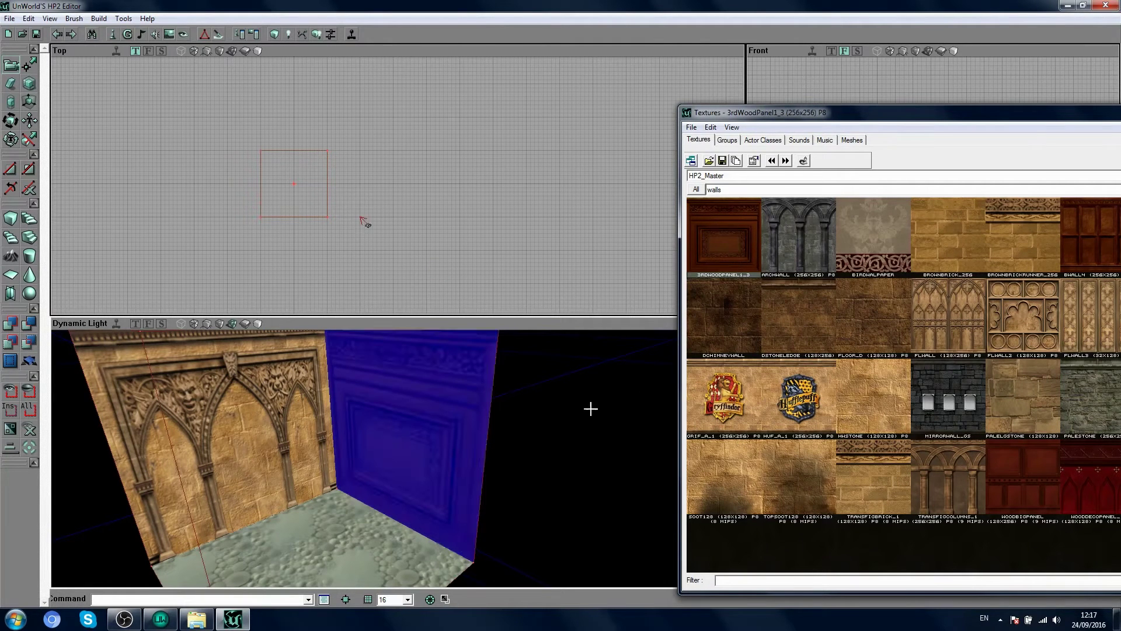
Apply the BirdWalpaper texture to the room's floor and clear the surface selection.
left_click(892, 224)
right_click_drag(584, 367, 566, 388)
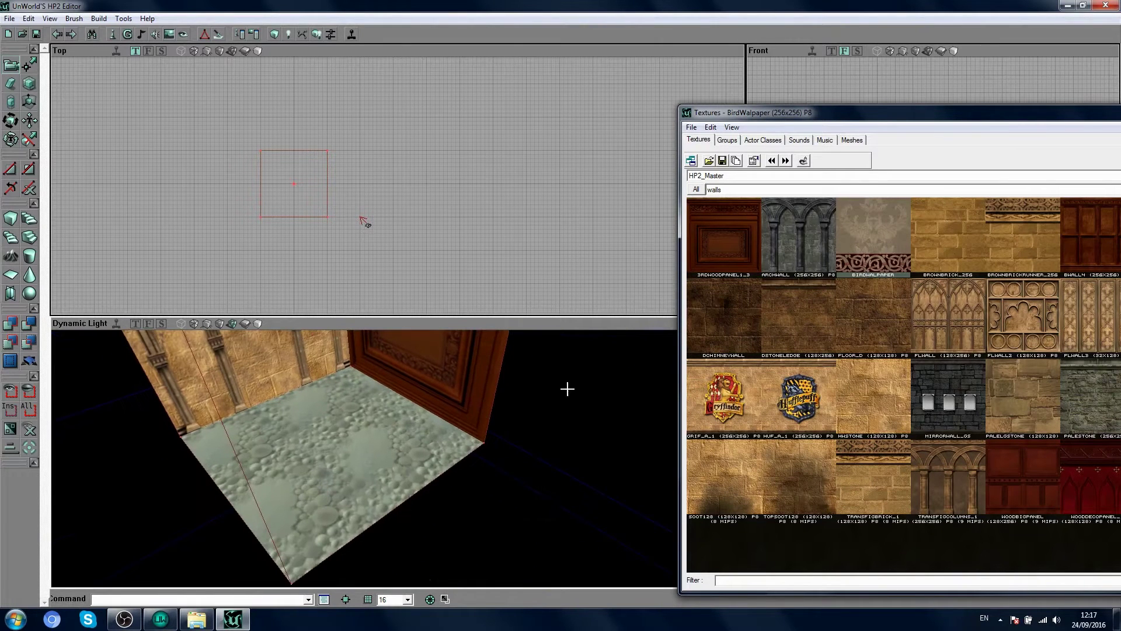
right_click(317, 437)
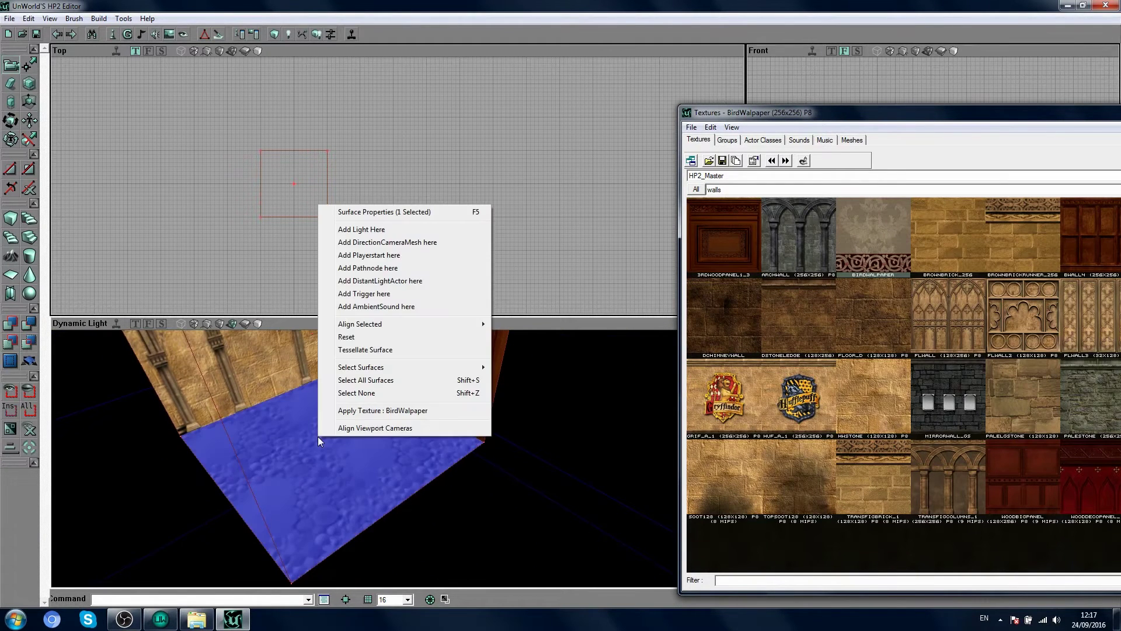
left_click(374, 416)
left_click(454, 476)
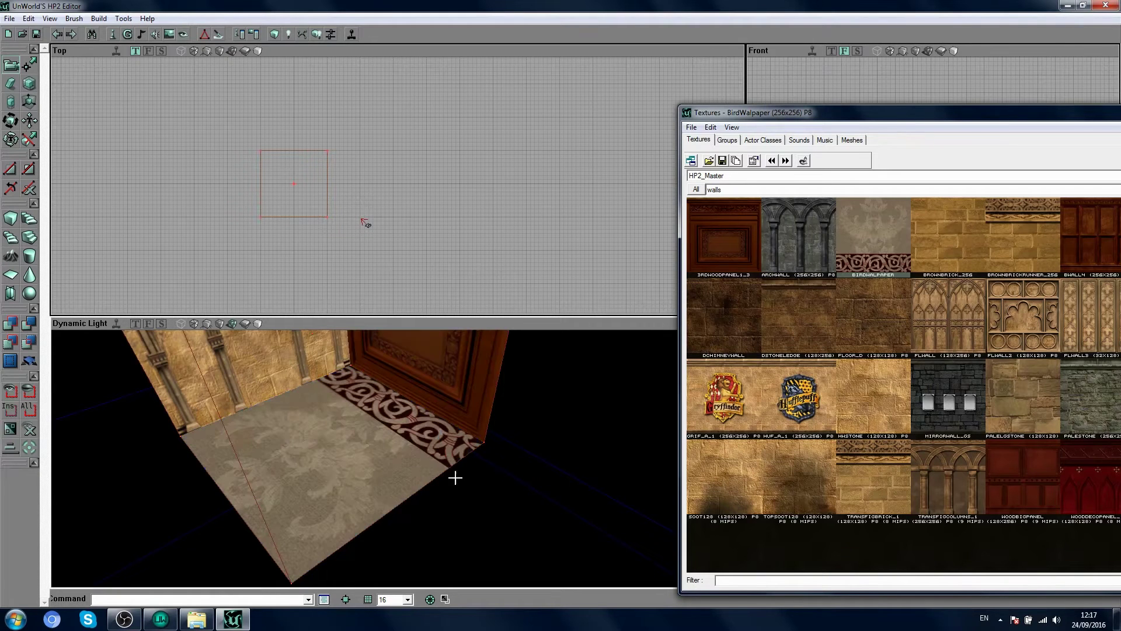
Select all of the room's surfaces and apply the brownBrickRunner_256 wall texture to them.
right_click_drag(454, 476, 470, 444)
left_click_drag(470, 444, 388, 473)
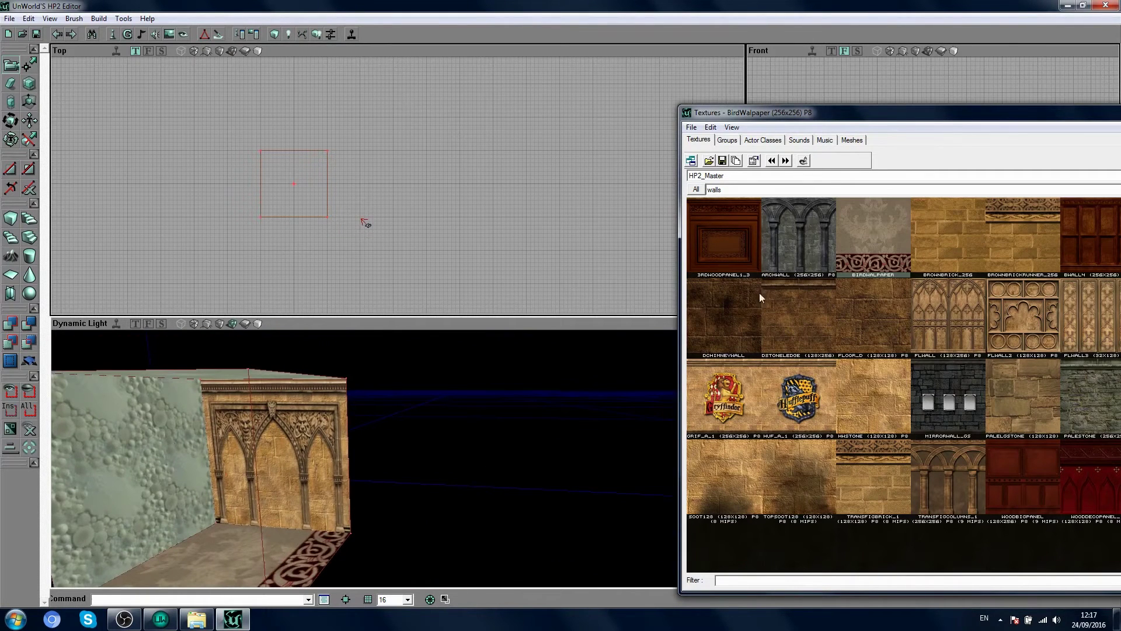
left_click_drag(889, 114, 733, 97)
left_click(867, 197)
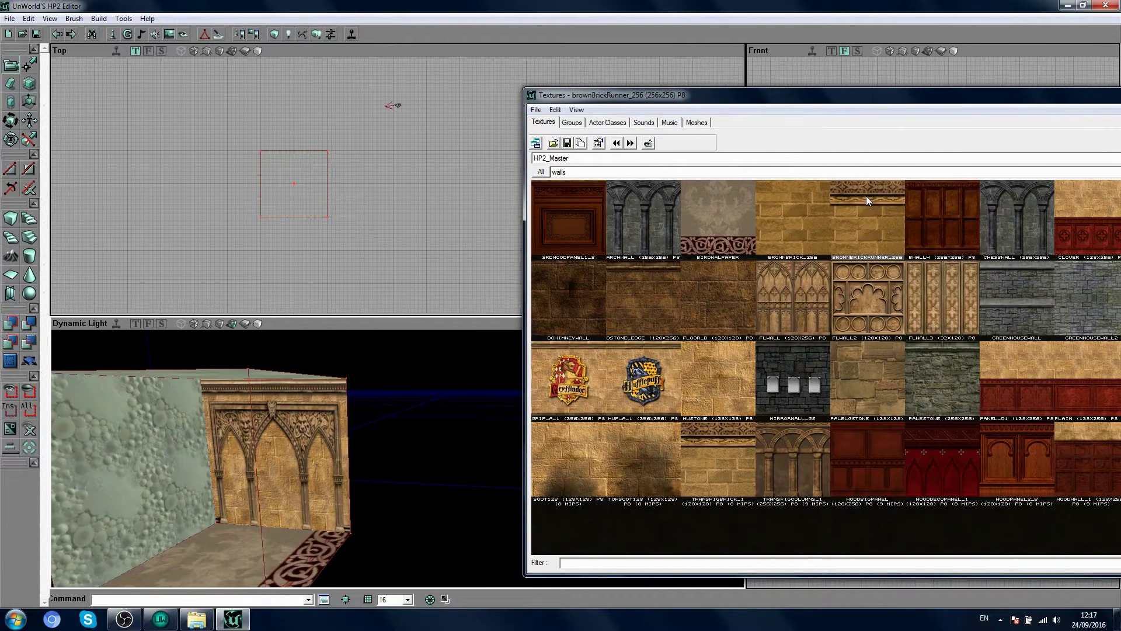
right_click_drag(243, 422, 324, 439)
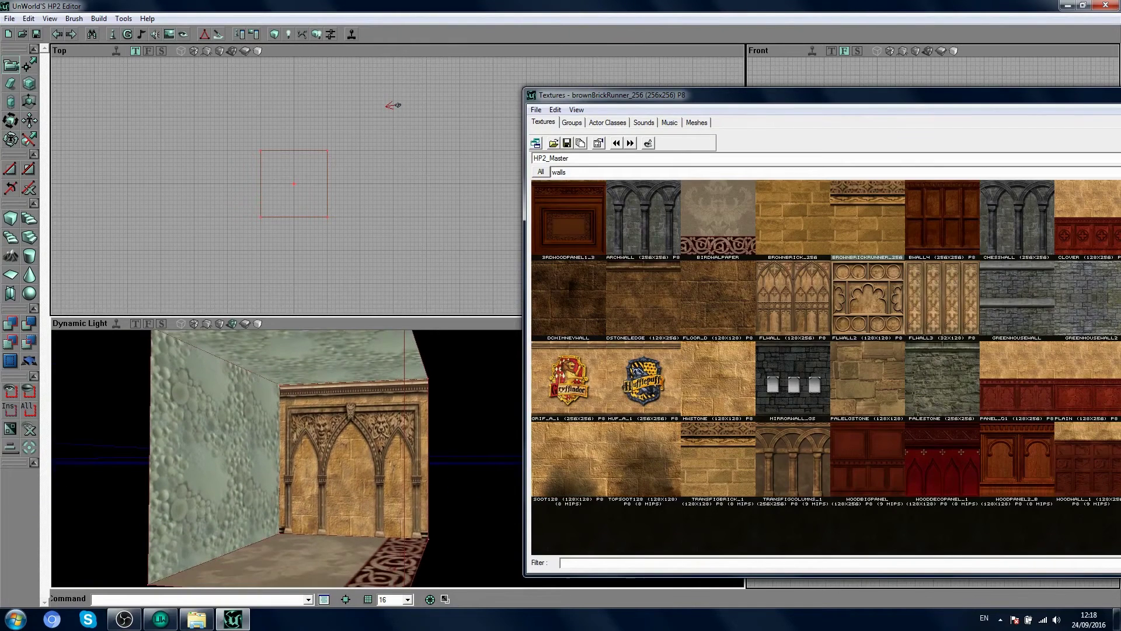
left_click_drag(233, 435, 234, 427)
left_click(255, 427)
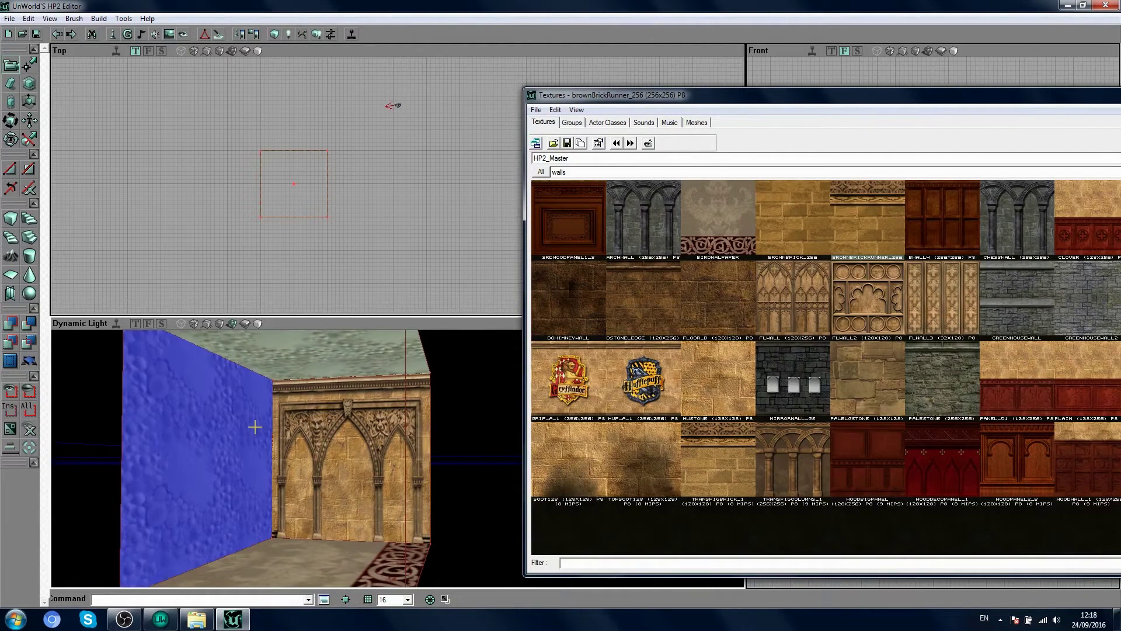
key("shift+b")
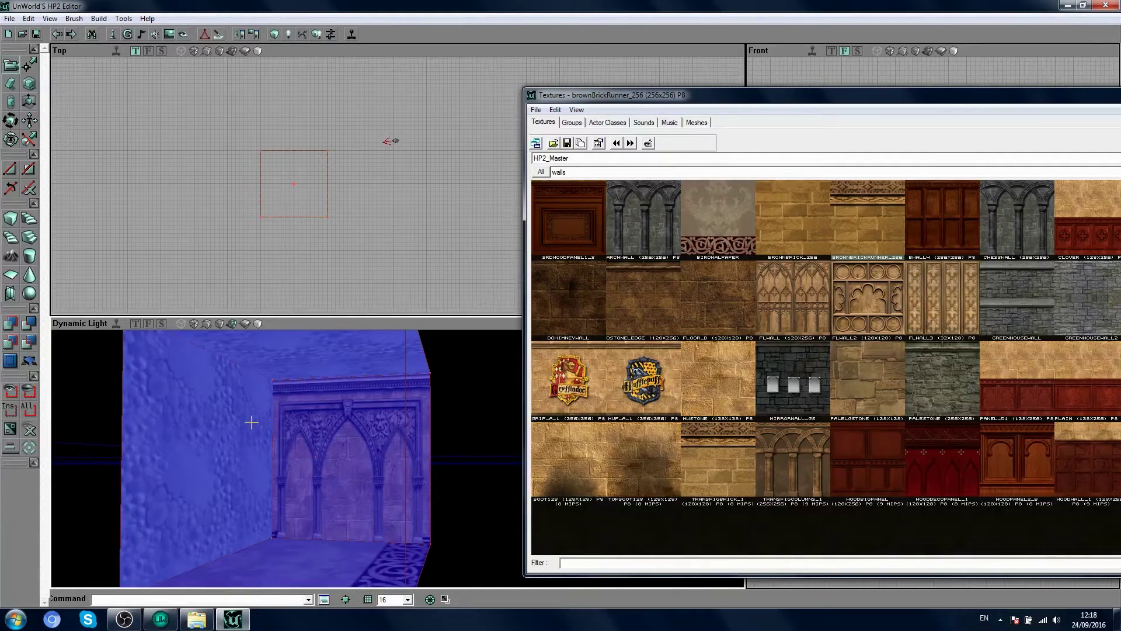
right_click(226, 407)
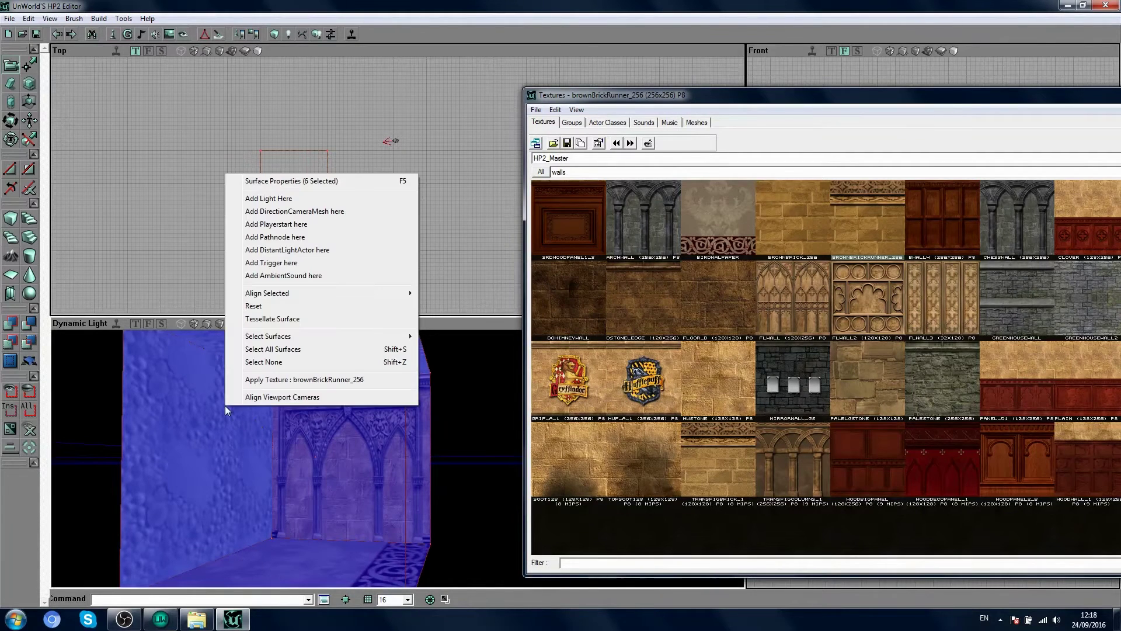
left_click(279, 381)
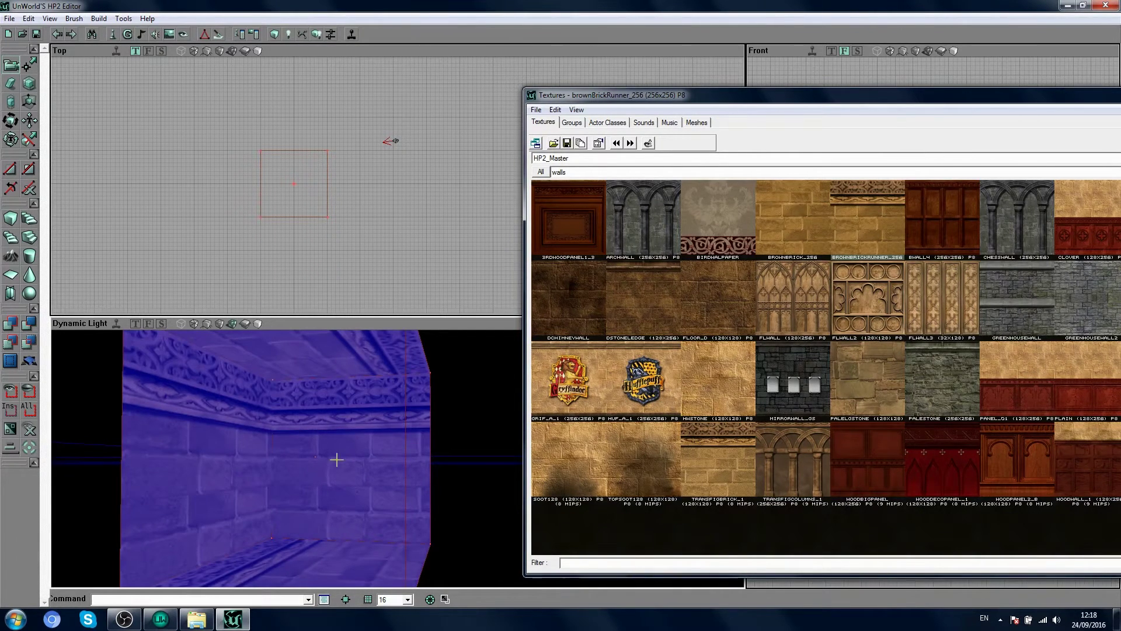
Reselect all of the room's surfaces, try the DStoneLedge and brownBrickRunner_256 textures, apply the plain texture, and clear the selection.
left_click(241, 437)
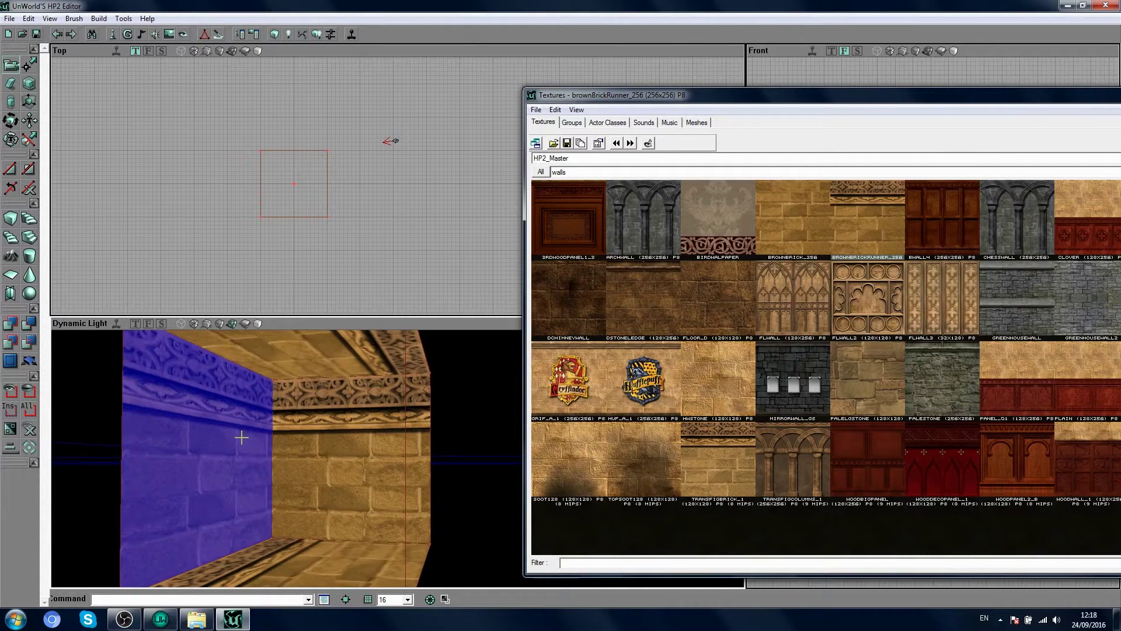
key("shift+b")
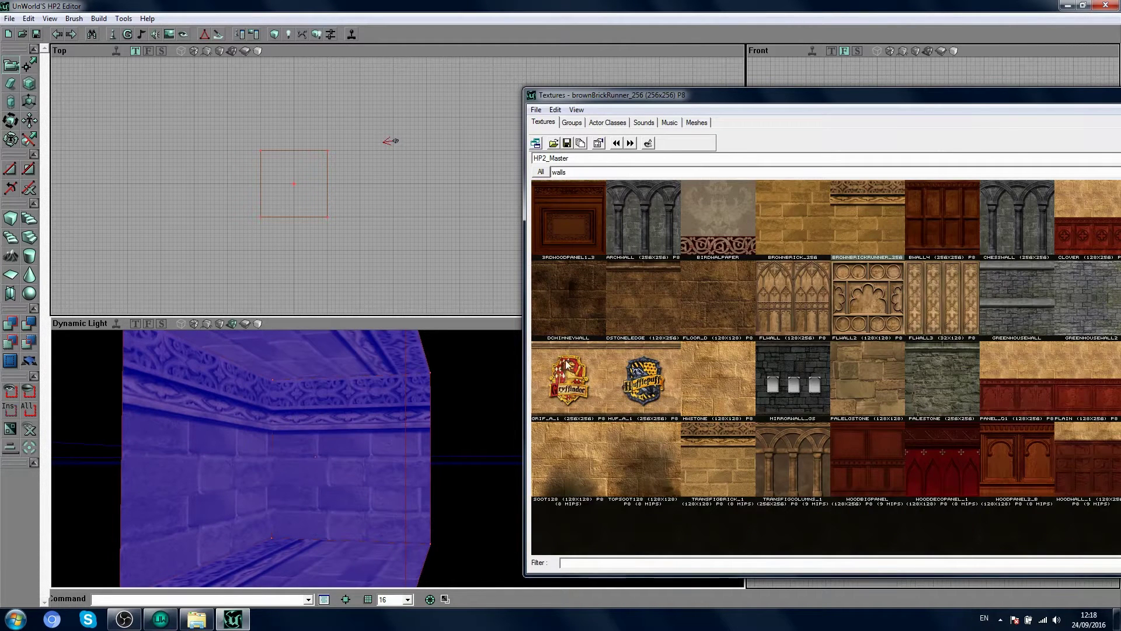
left_click(643, 310)
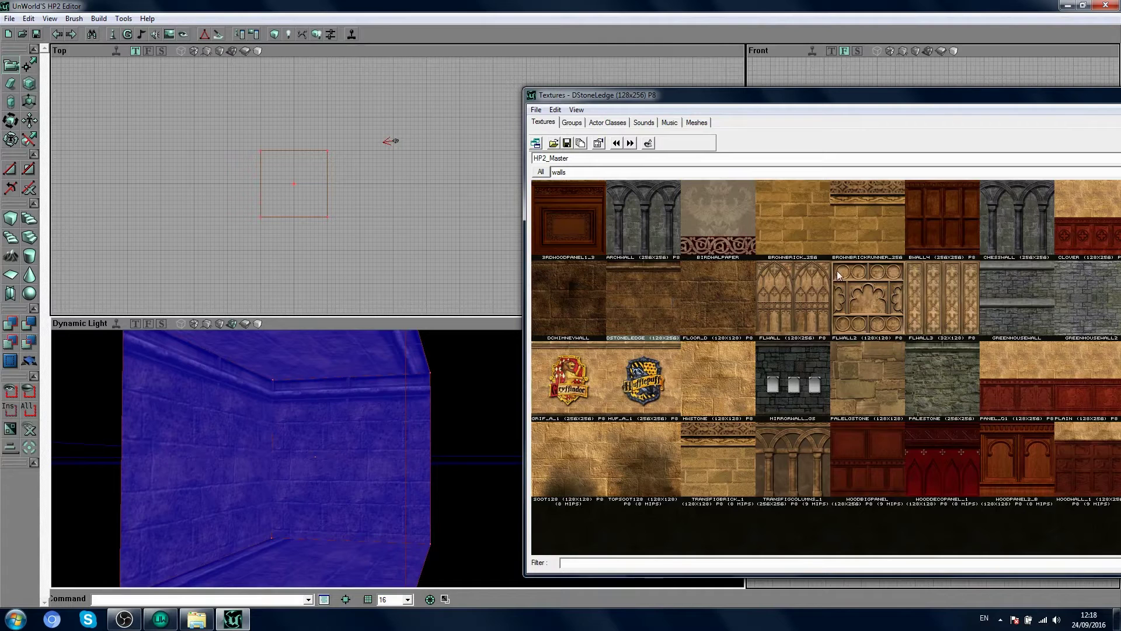
left_click(854, 216)
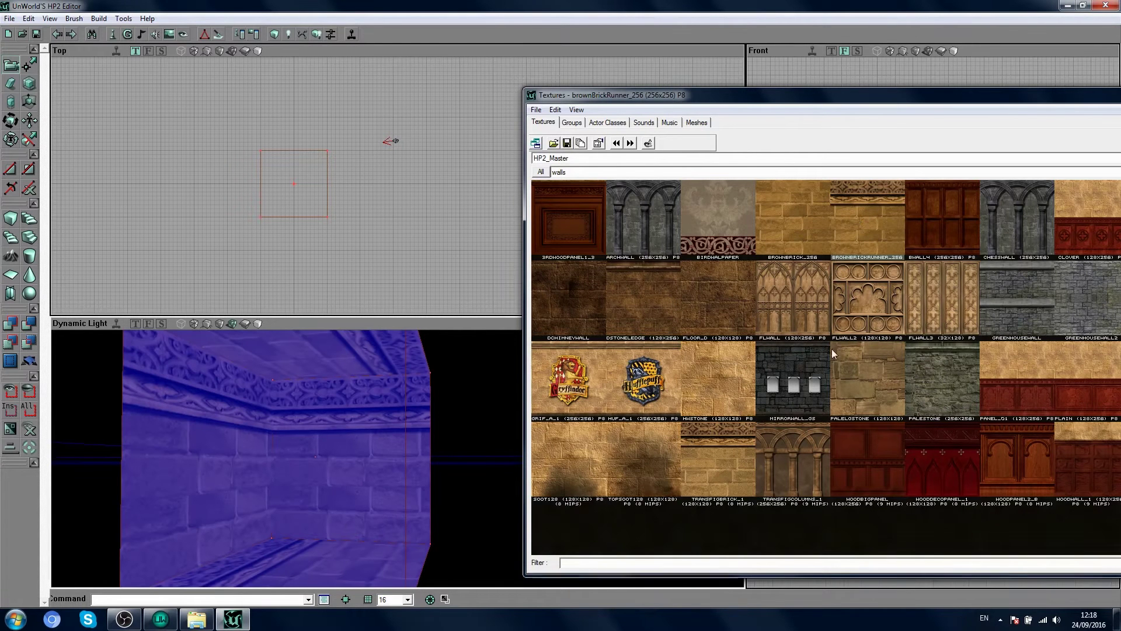
left_click_drag(739, 101, 587, 96)
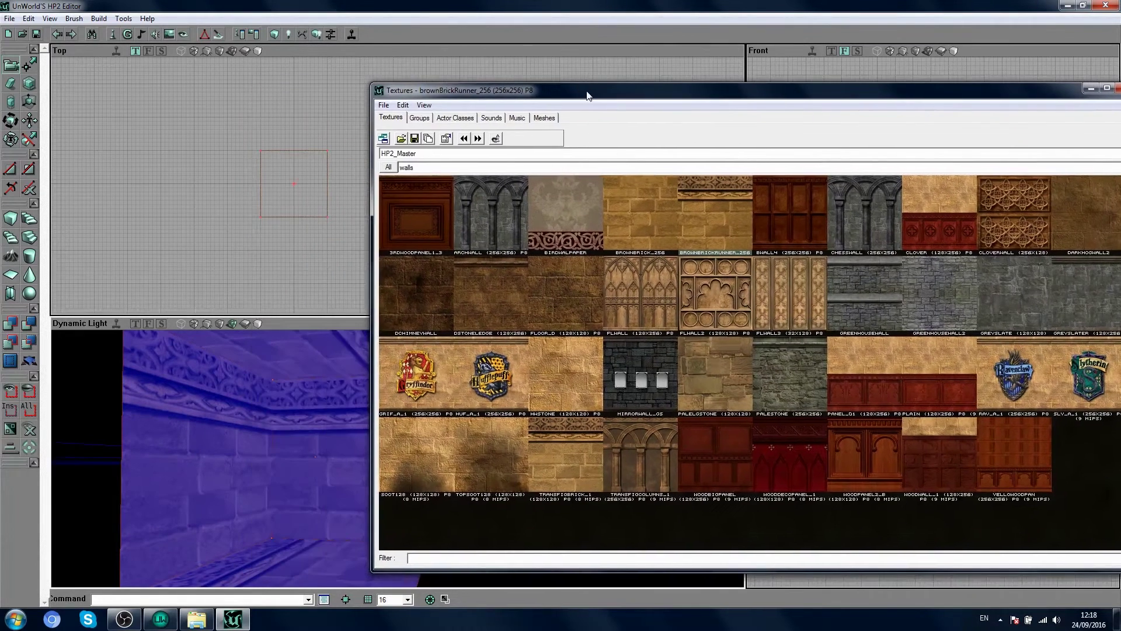
left_click(953, 368)
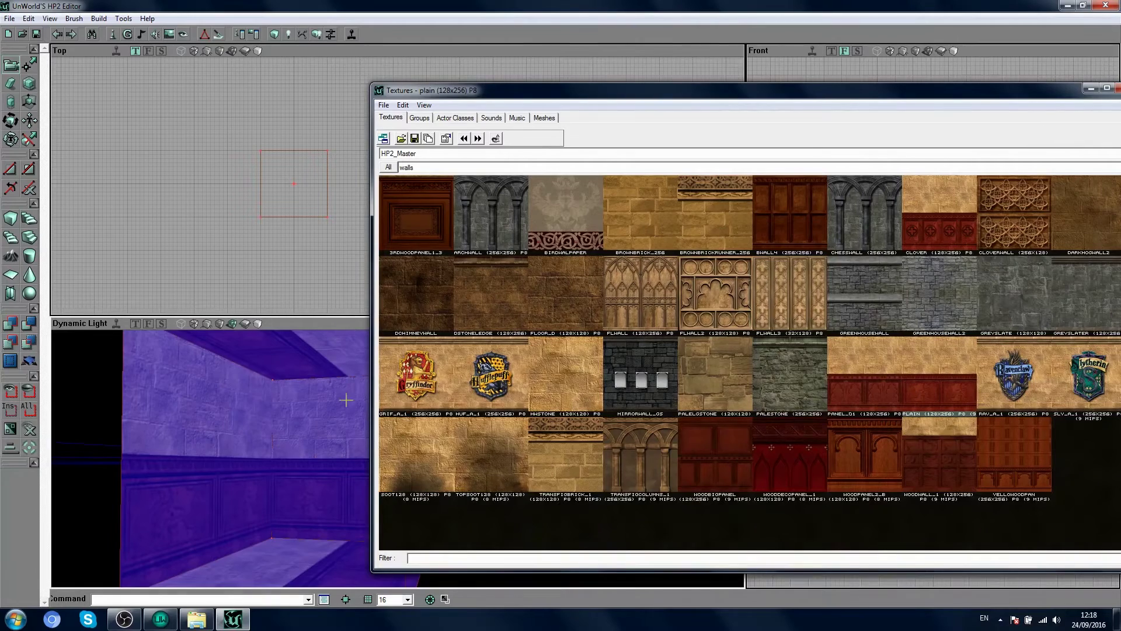
left_click(111, 397)
Apply the redcarp2 texture from the Floors group to the room's floor, minimize the texture browser, and deselect the floor.
left_click_drag(718, 93, 841, 96)
right_click_drag(271, 458, 271, 502)
mouse_move(411, 438)
right_mouse_down()
mouse_move(411, 339)
mouse_move(411, 438)
right_mouse_up()
left_click(339, 510)
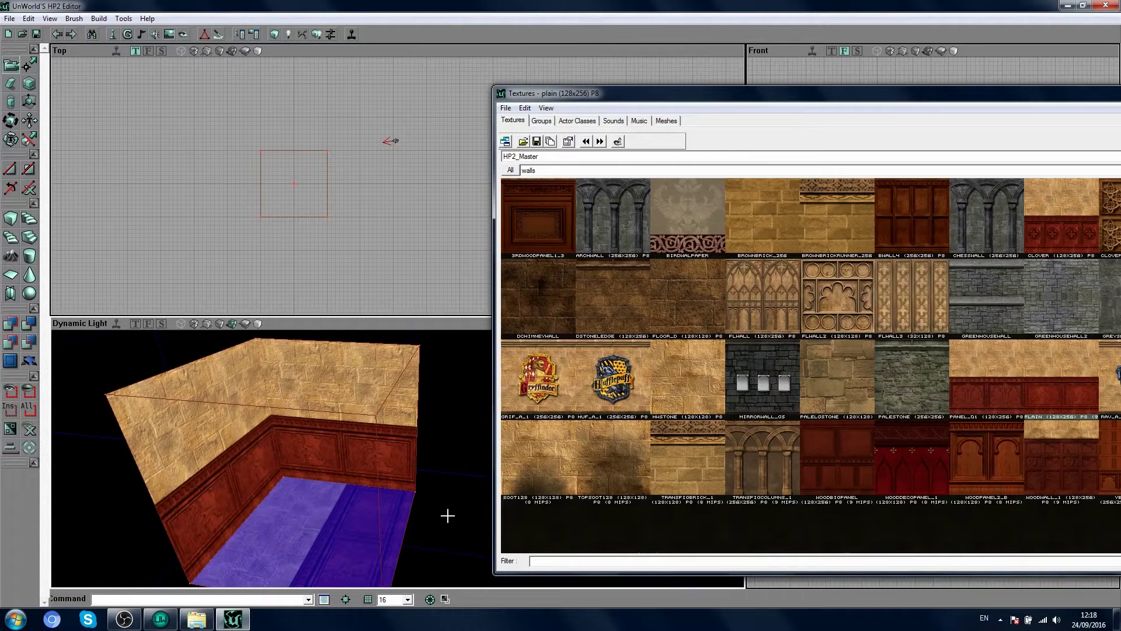
left_click(541, 170)
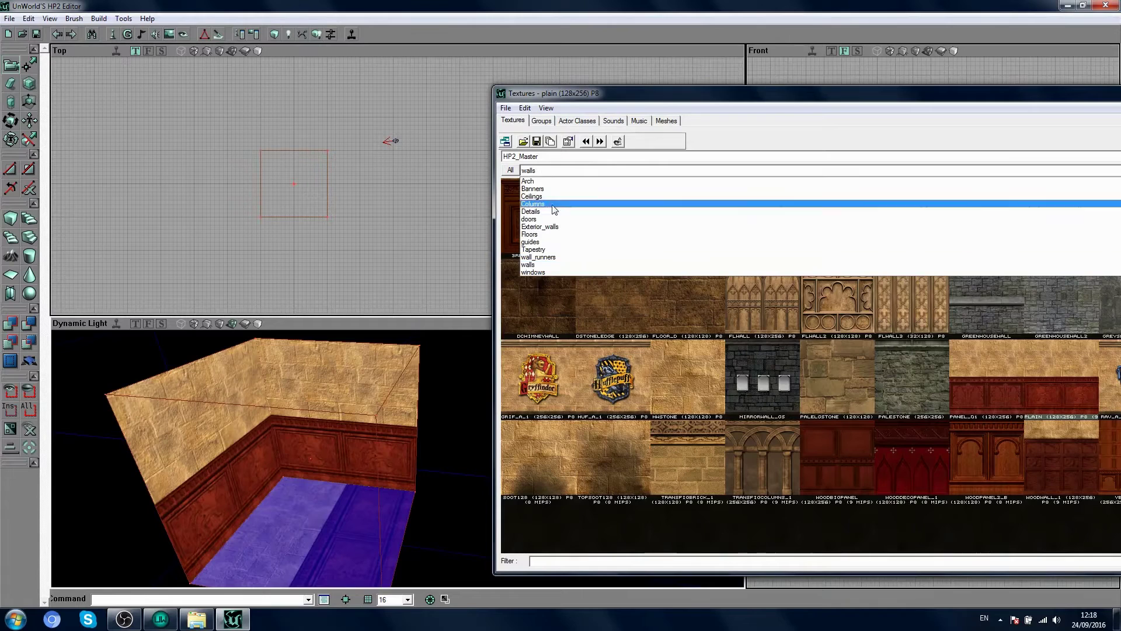
left_click(546, 233)
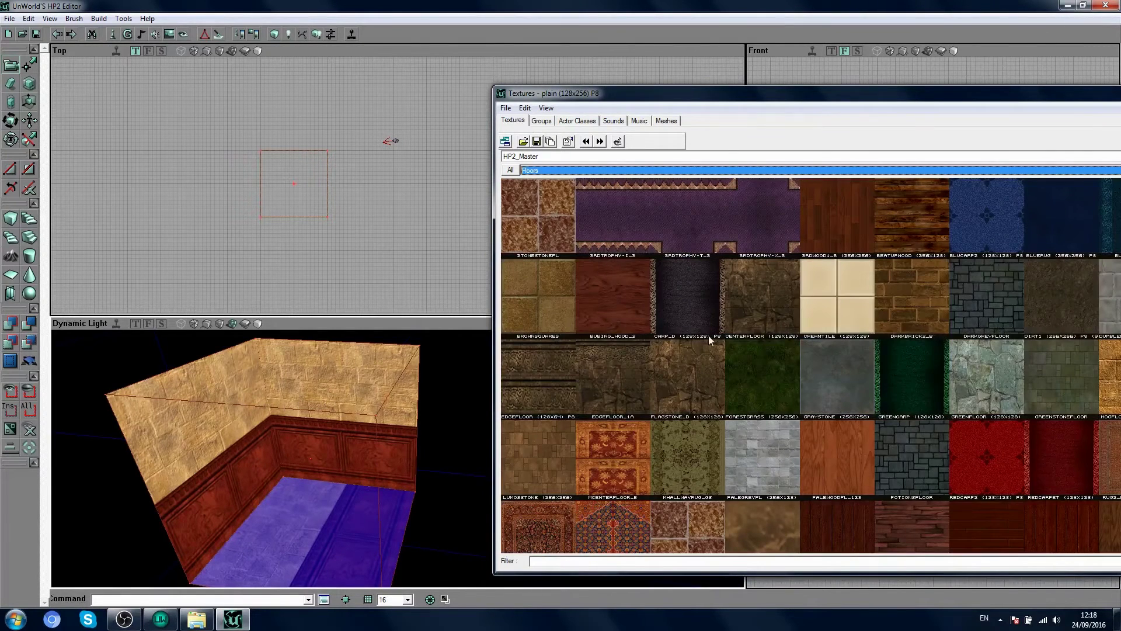
left_click_drag(700, 94, 449, 54)
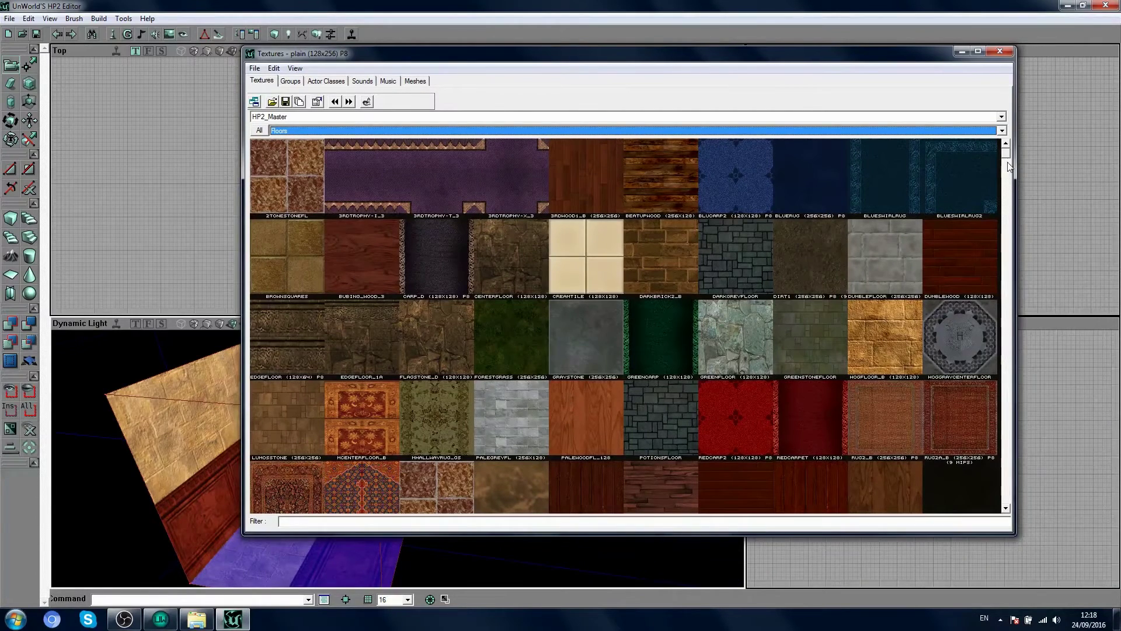
left_click_drag(1008, 154, 967, 500)
scroll(968, 503, "up", 1)
left_click(757, 435)
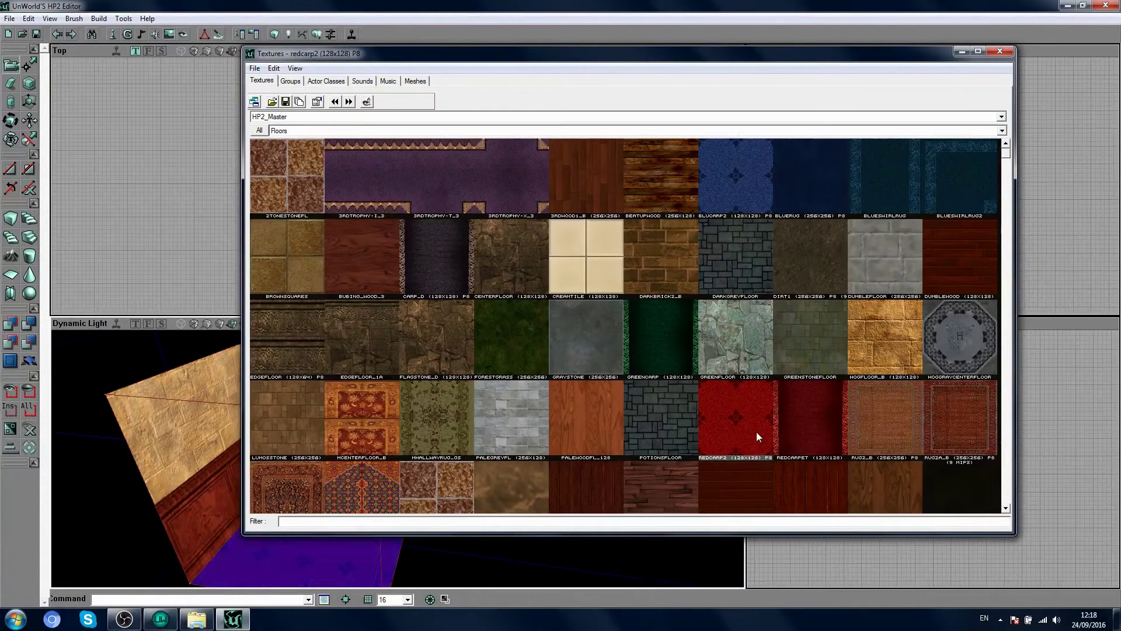
left_click(962, 51)
left_click(470, 494)
Apply the CeilingLightTile_3 texture from the Ceilings group to the room's ceiling, deselect it, and close the texture browser.
right_click_drag(471, 496, 471, 365)
left_click(358, 457)
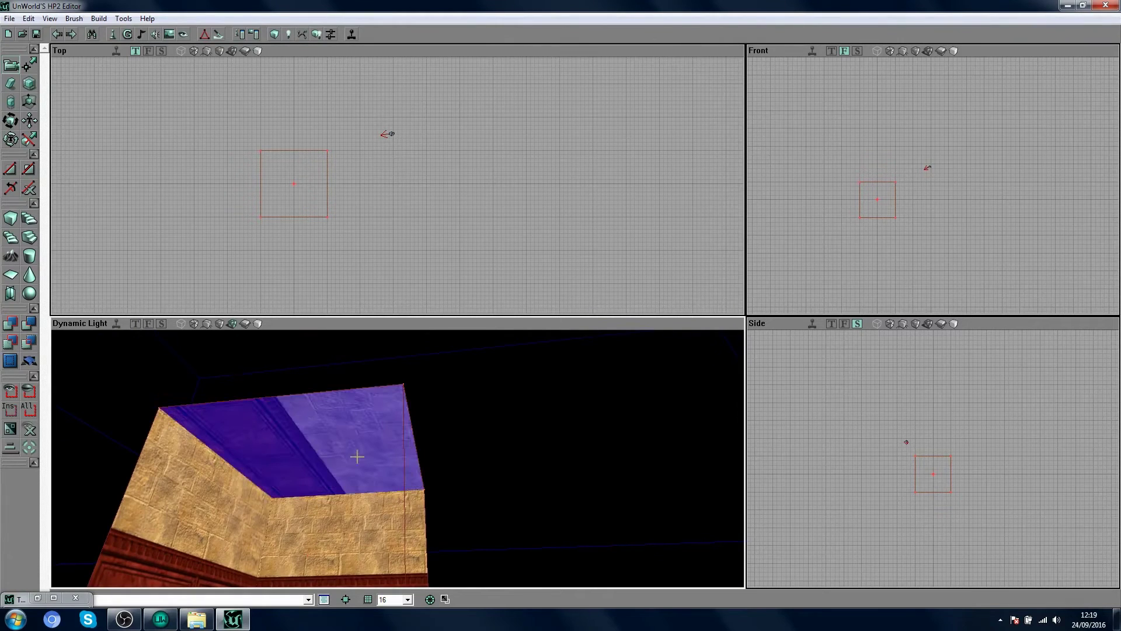
left_click(38, 598)
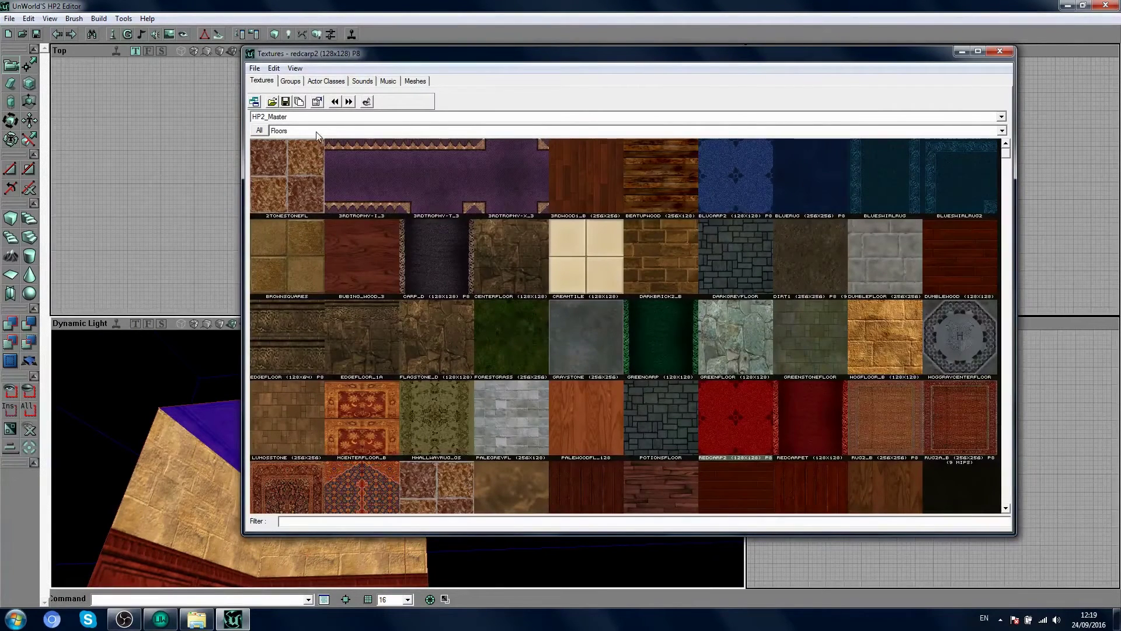
left_click(315, 131)
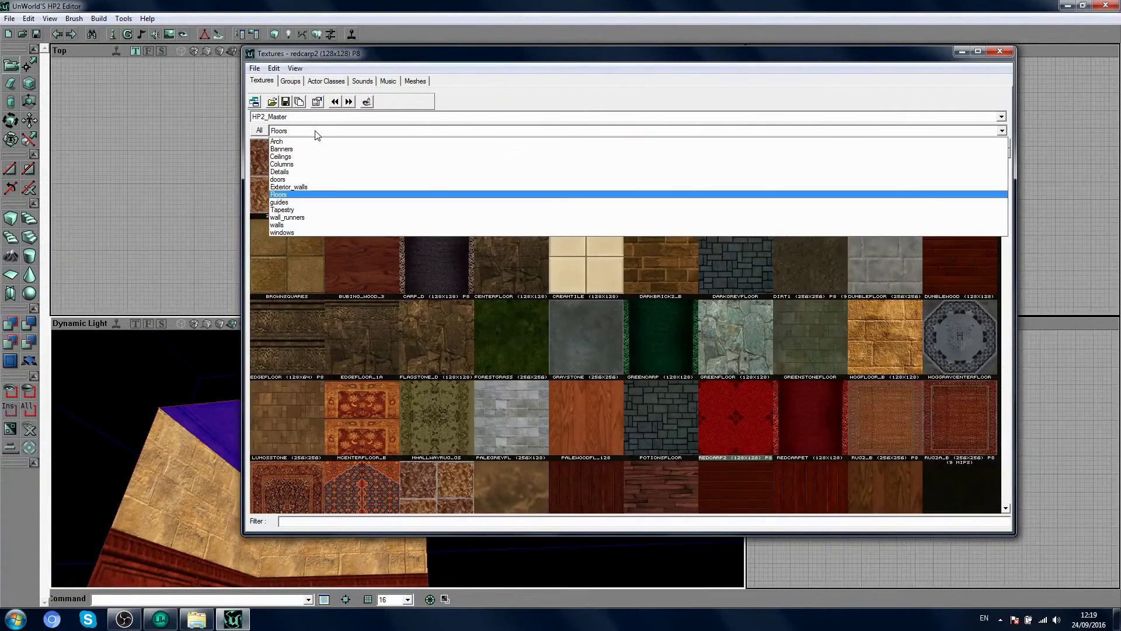
left_click(299, 157)
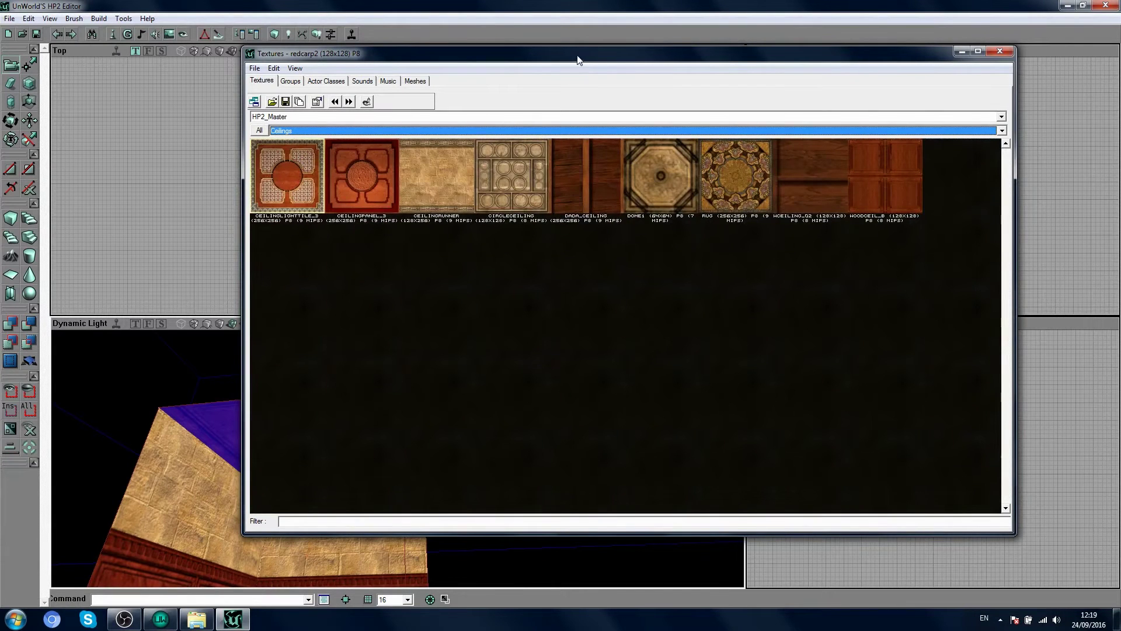
left_click_drag(577, 59, 819, 57)
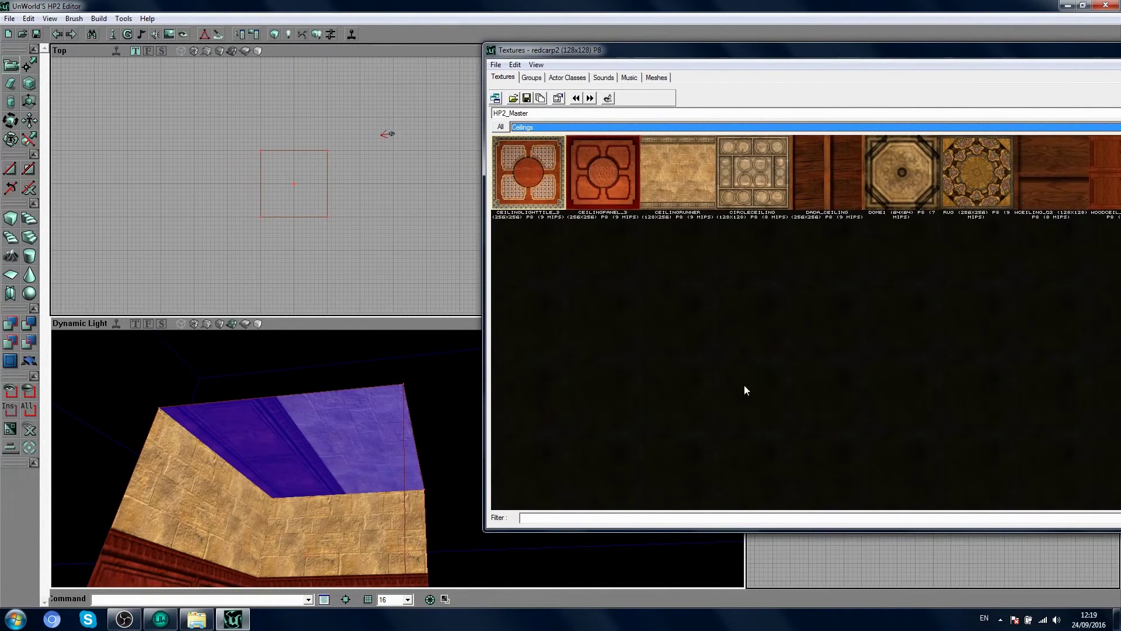
left_click(532, 182)
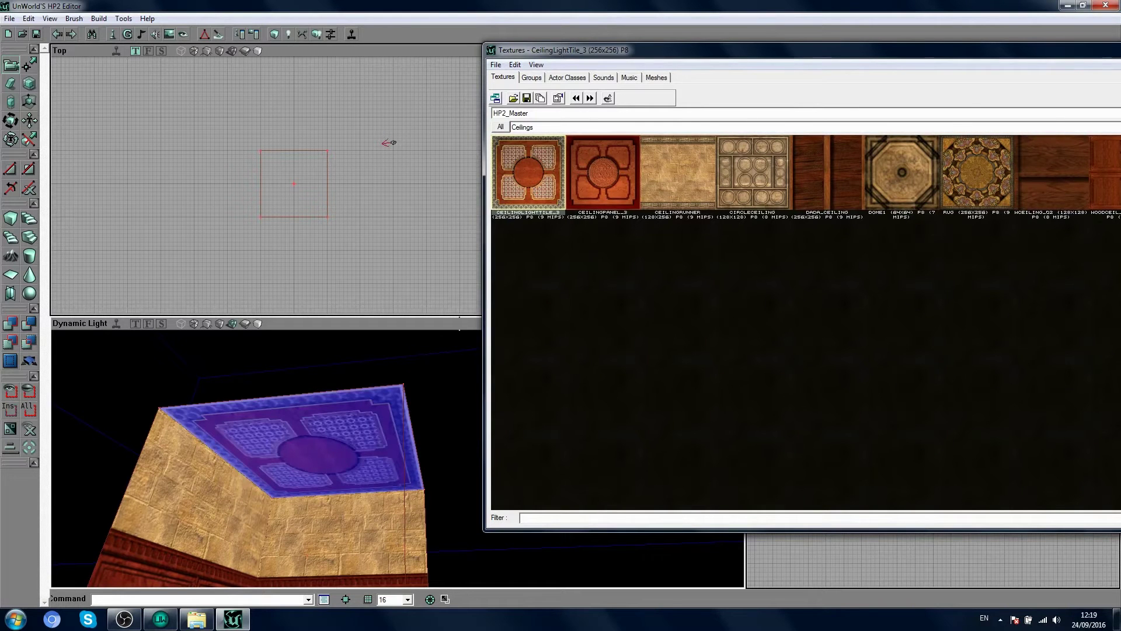
left_click(413, 383)
left_click_drag(1025, 53, 583, 86)
left_click(799, 81)
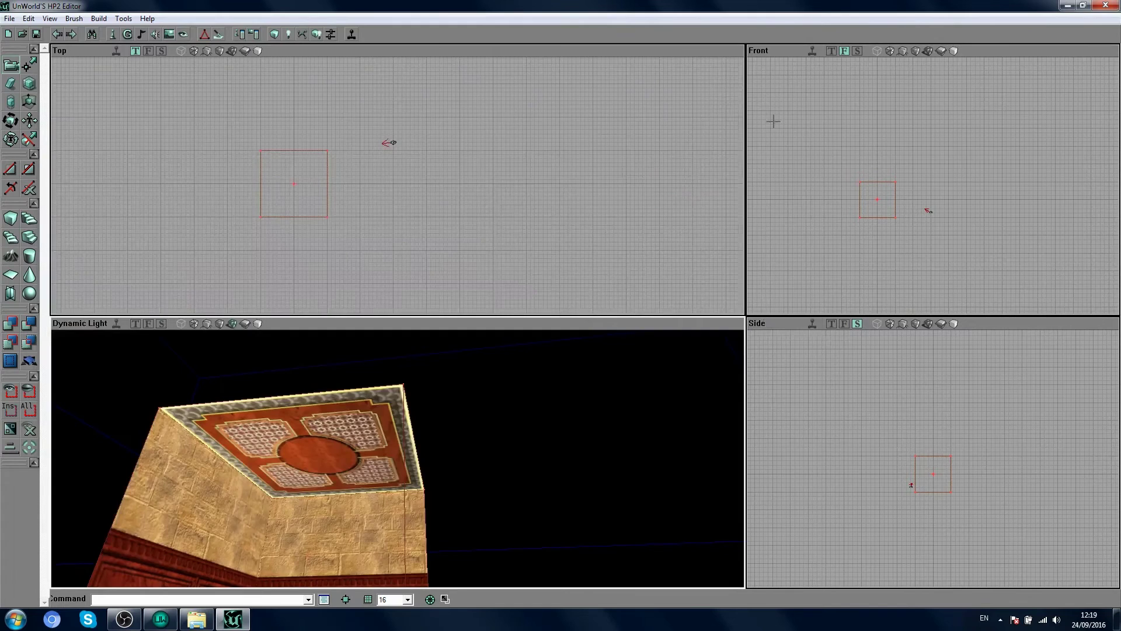
Add a Playerstart on the room's red-carpeted floor near one of the wood-panelled corners.
right_click_drag(417, 439, 461, 520)
left_click_drag(462, 520, 452, 496)
right_click_drag(452, 449, 462, 408)
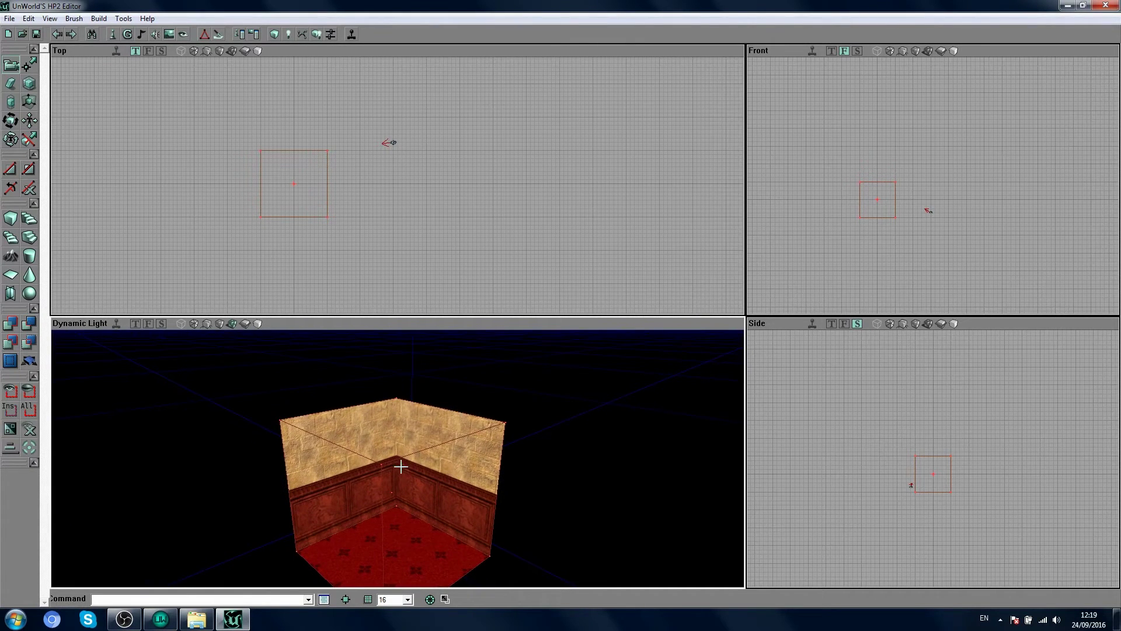
right_click_drag(401, 465, 297, 549)
left_click_drag(297, 549, 298, 516)
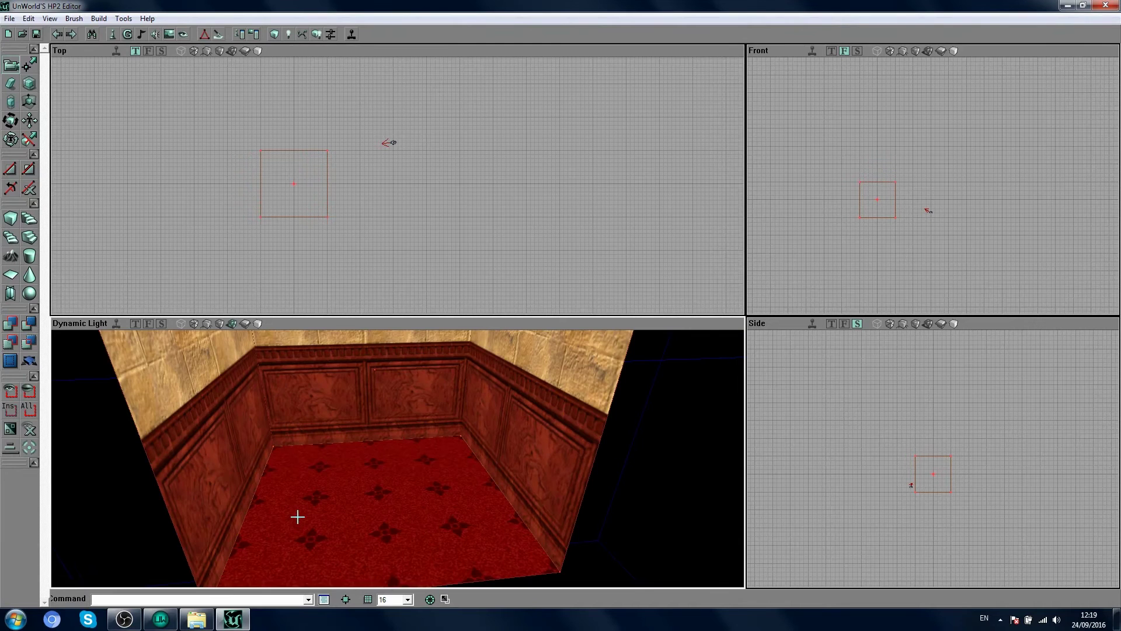
right_click(310, 477)
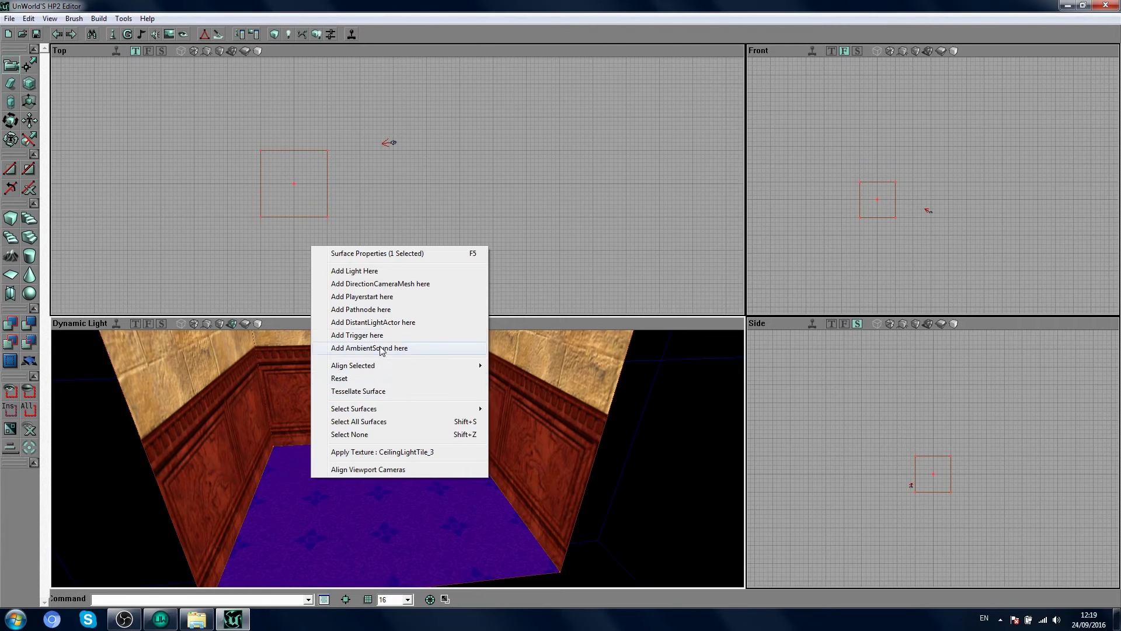
left_click(375, 295)
left_click(300, 447)
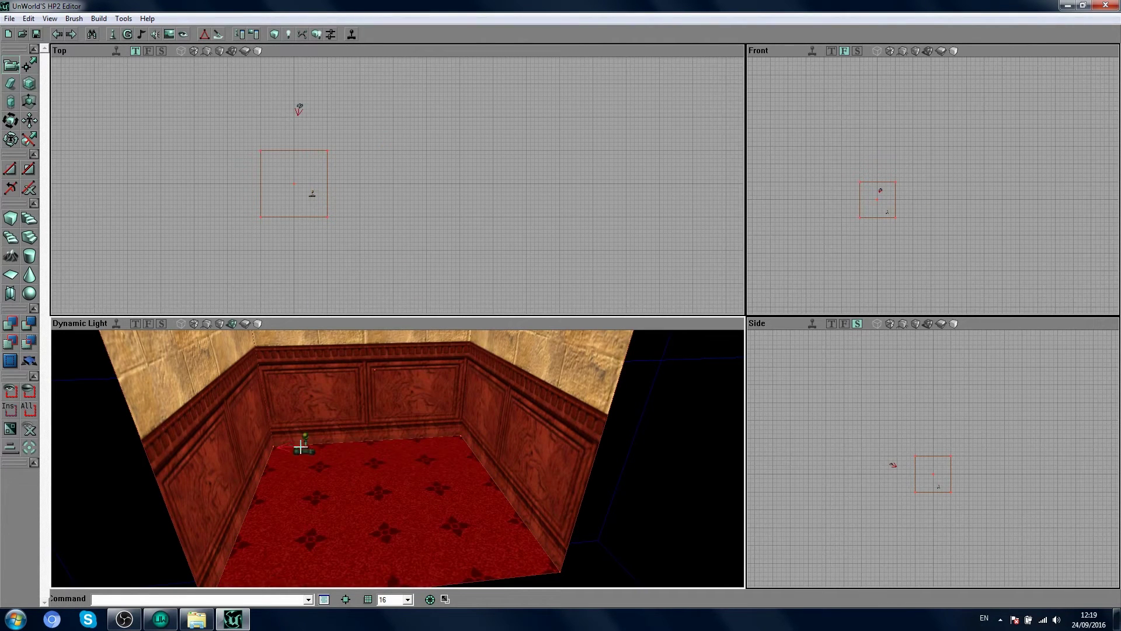
left_click(303, 471)
left_click_drag(408, 484, 443, 497)
right_click_drag(444, 496, 374, 514)
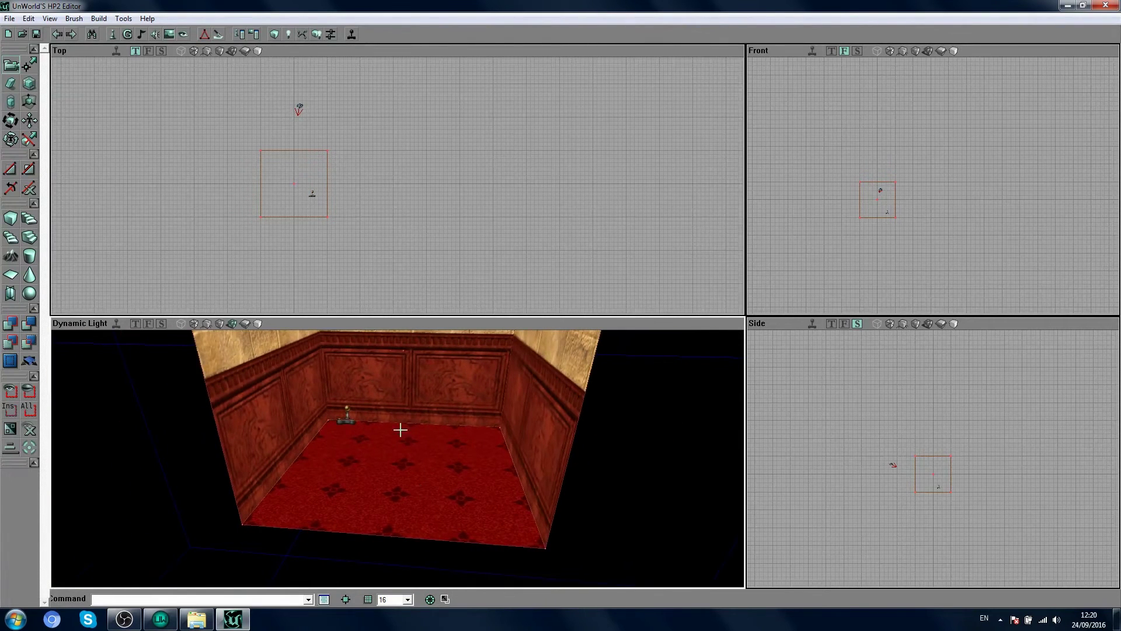
right_click_drag(441, 475, 475, 450)
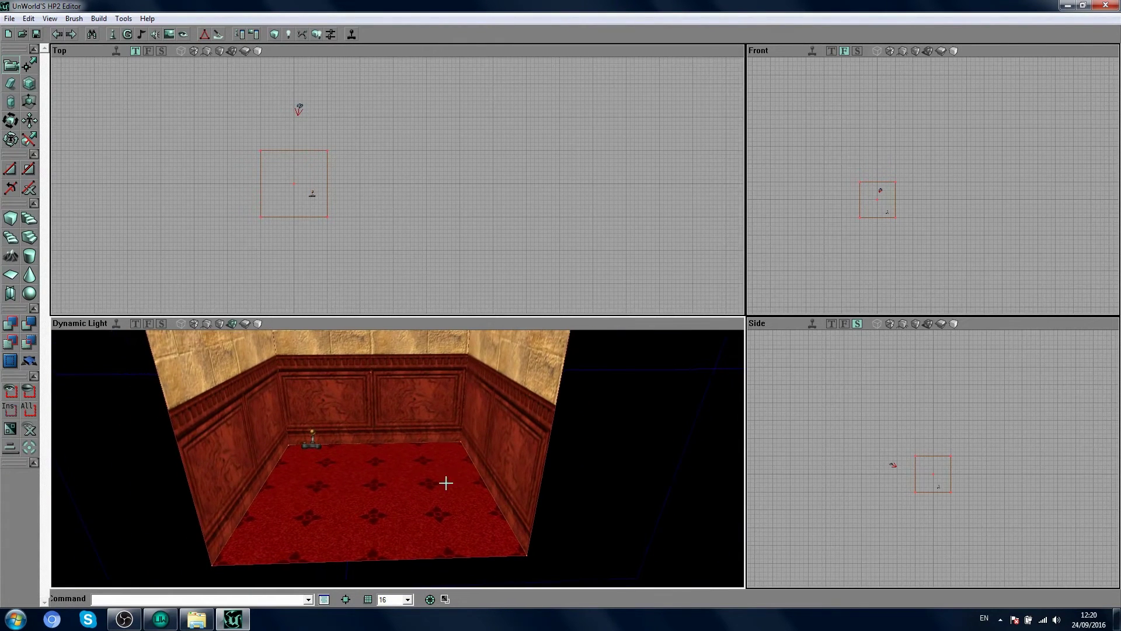
Choose the Harry class under Pawn, PlayerPawn, UWPlayerPawn, minimize the class browser, and add Harry near the middle of the carpeted floor.
left_click(117, 34)
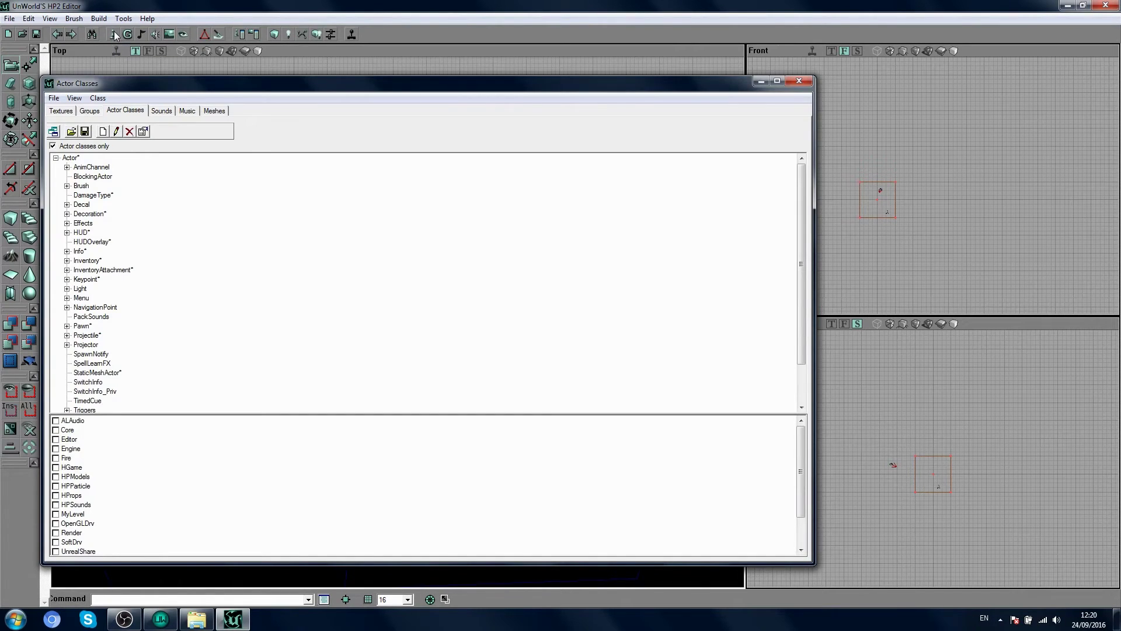
scroll(188, 325, "down", 2)
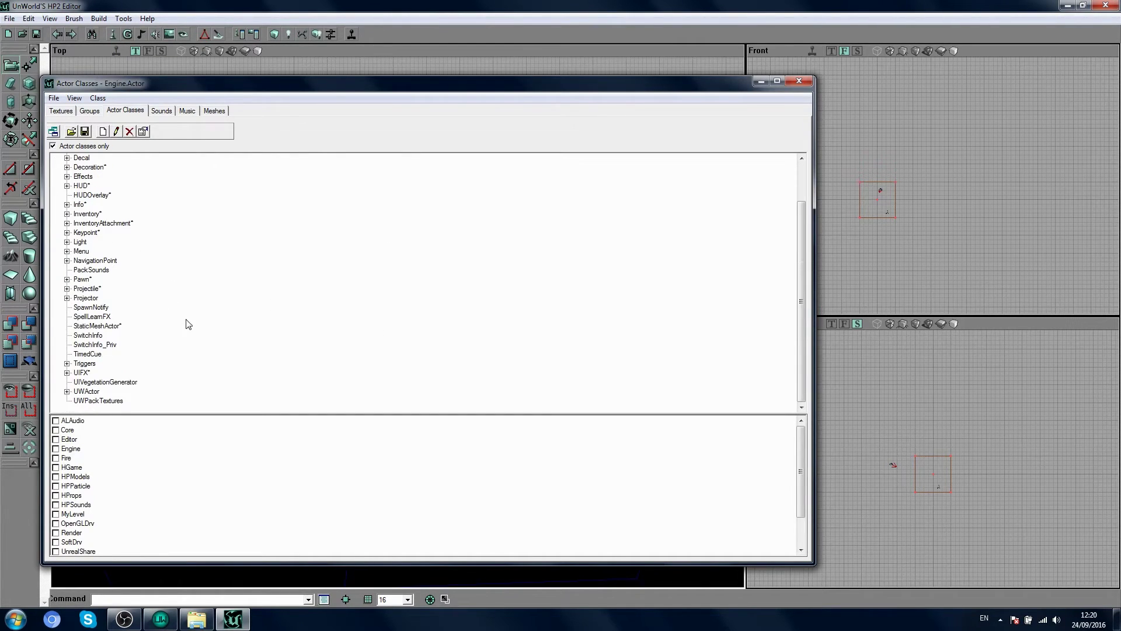
left_click(67, 280)
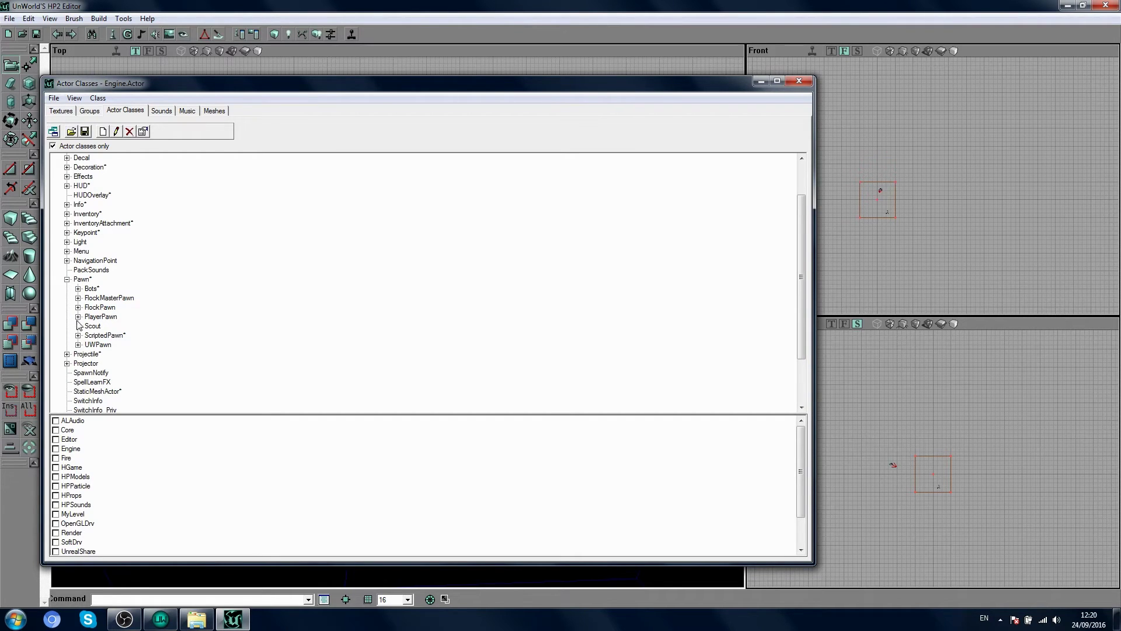
left_click(78, 317)
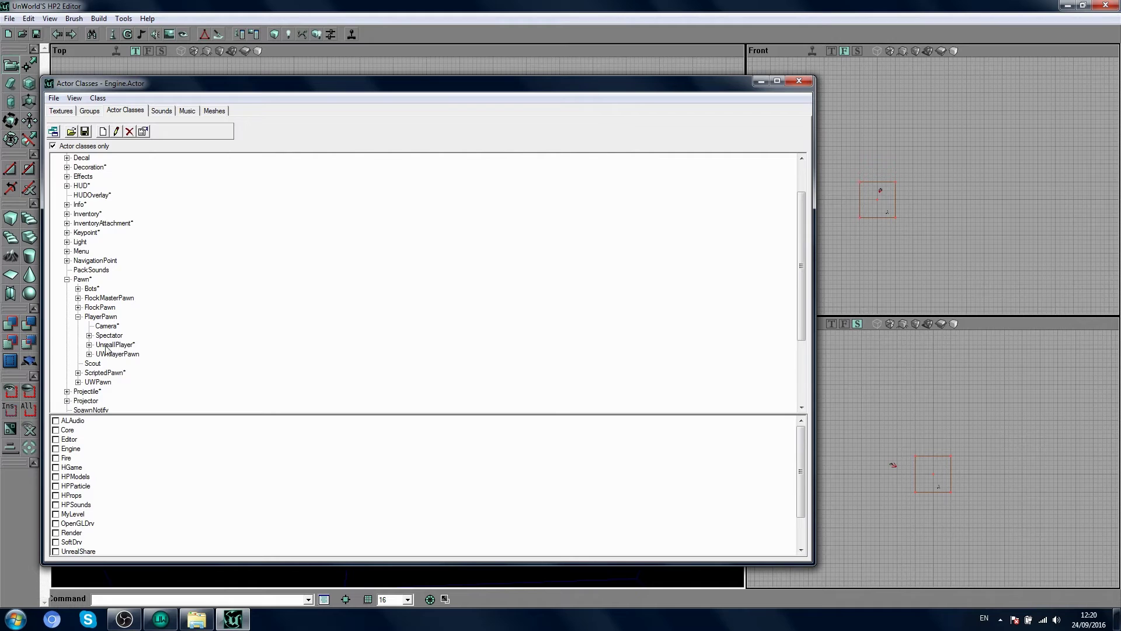
left_click(89, 355)
left_click(114, 364)
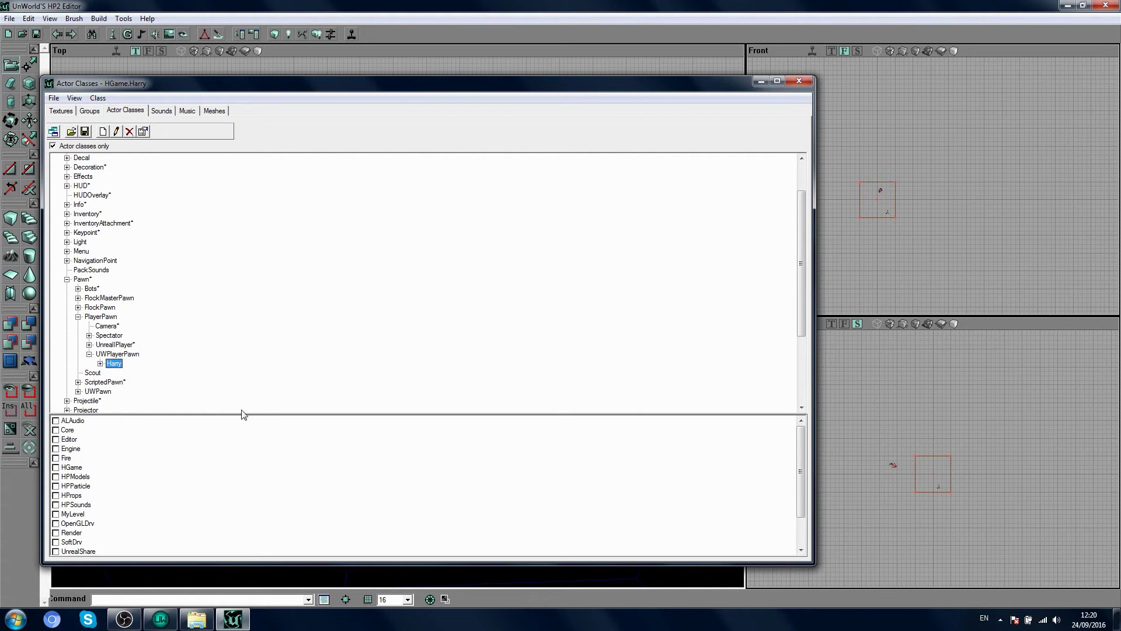
left_click(760, 83)
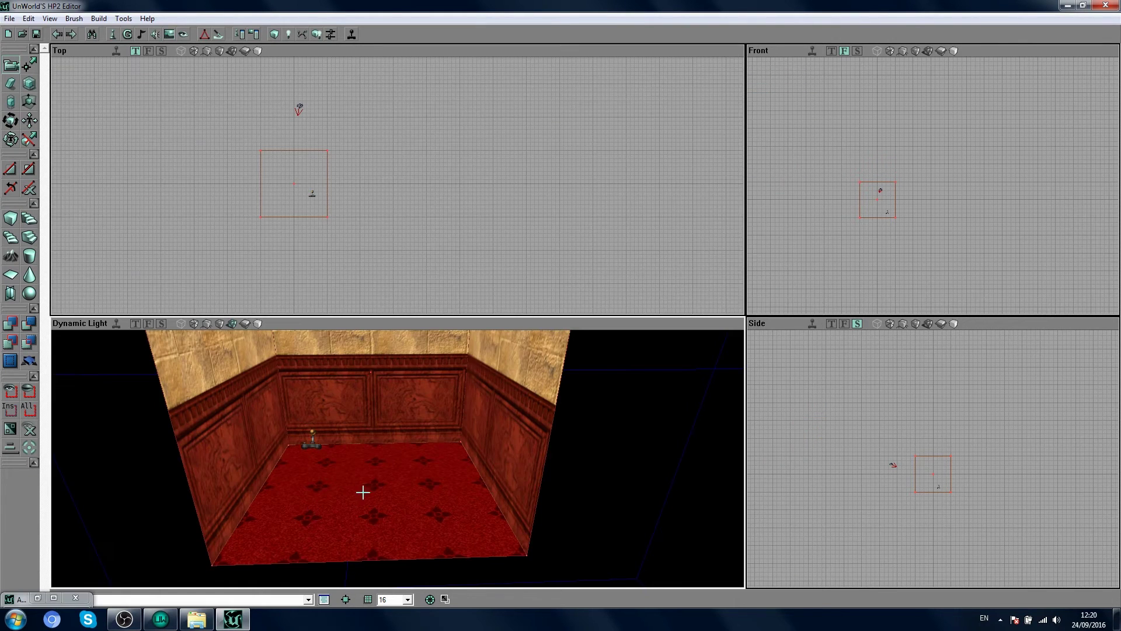
right_click(378, 485)
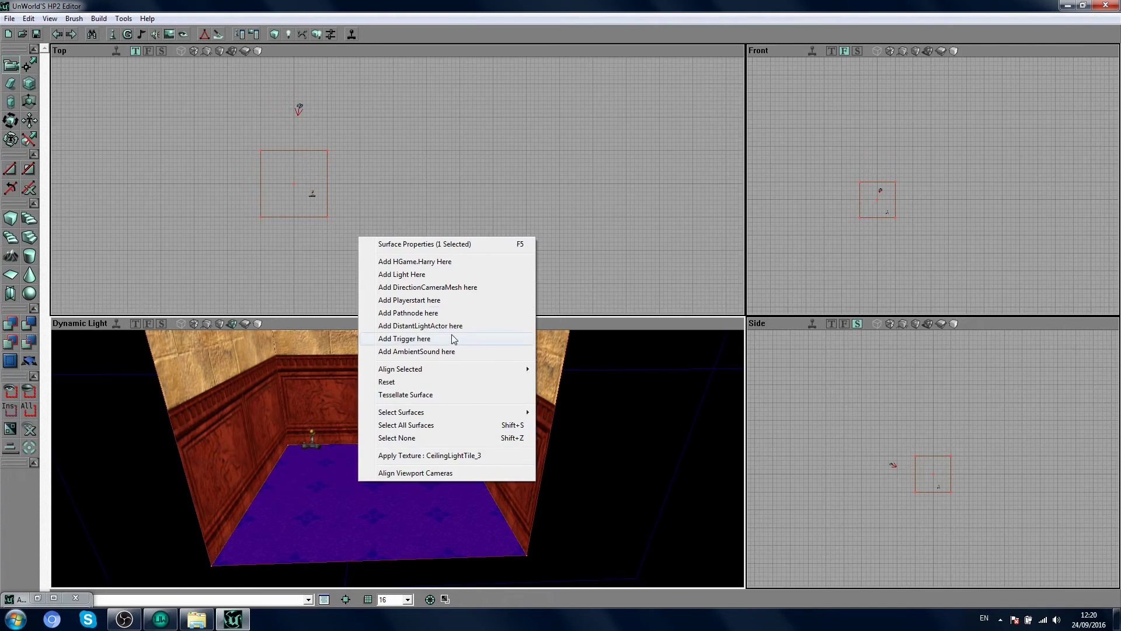
left_click(465, 264)
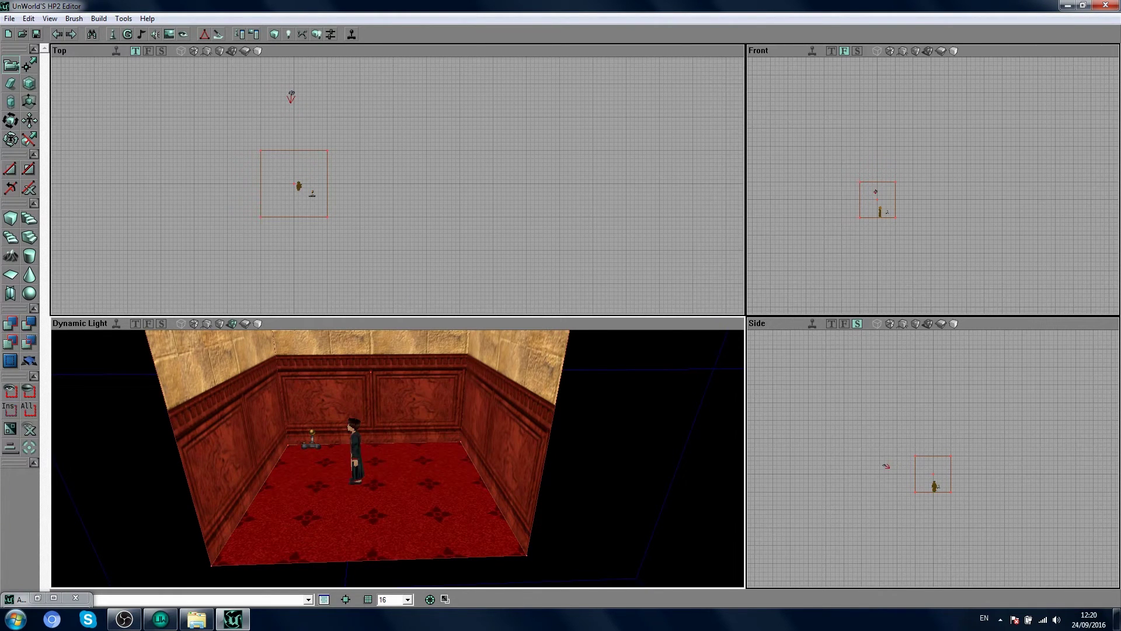
Rotate the Harry actor a quarter turn clockwise in the Top view and move him to the room's centre.
left_click(358, 460)
scroll(367, 156, "up", 2)
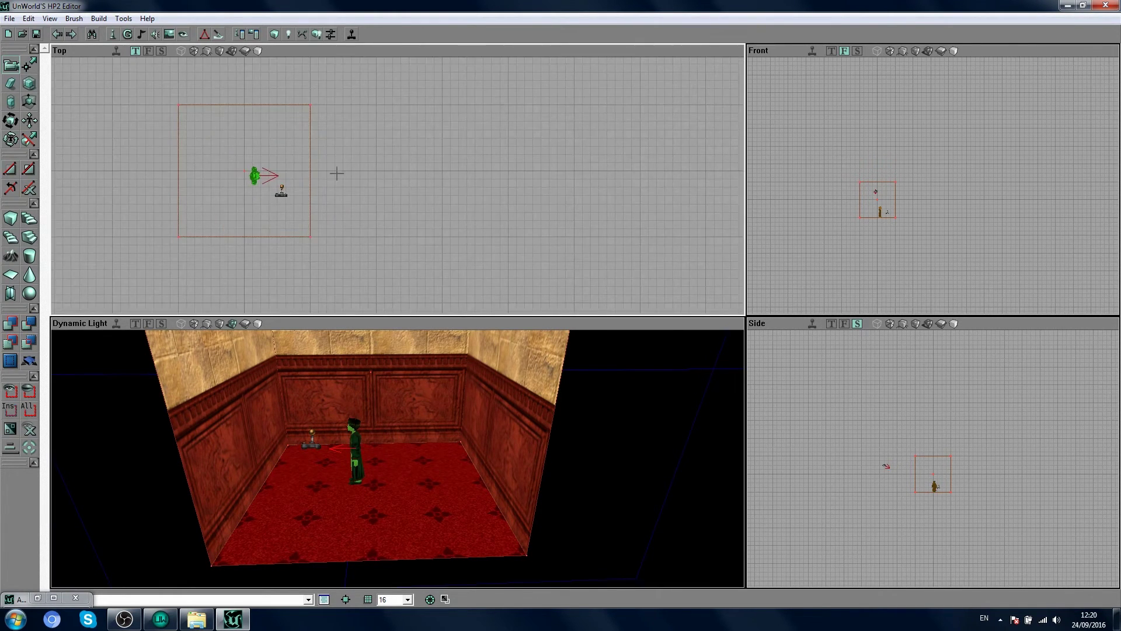
left_click_drag(337, 173, 362, 198)
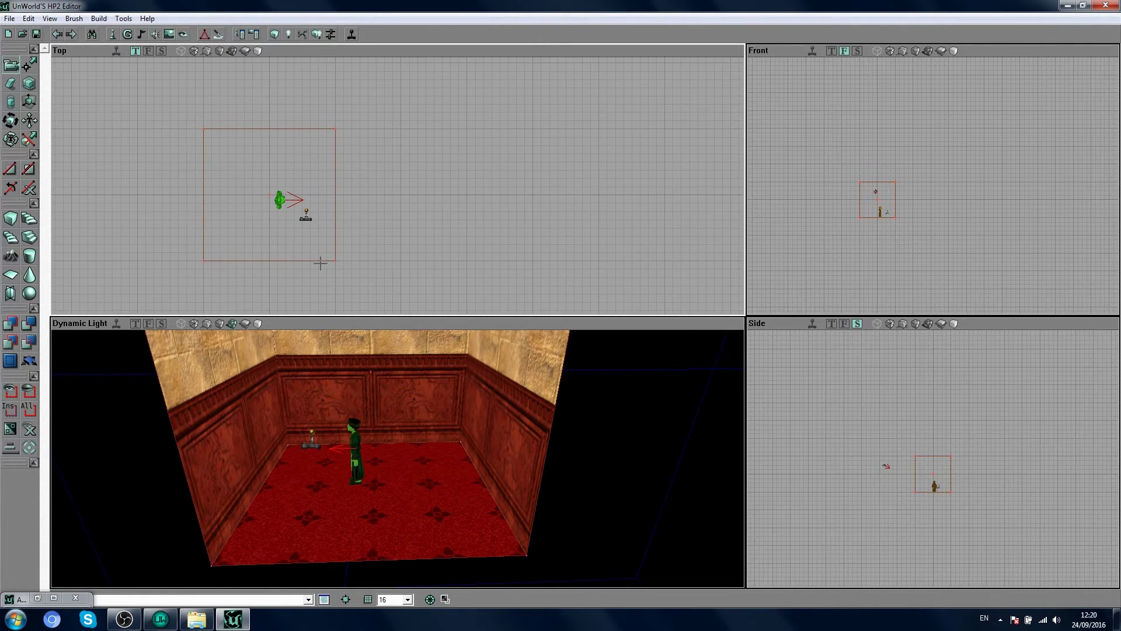
mouse_move(307, 254)
right_mouse_down("ctrl")
mouse_move(280, 254)
mouse_move(299, 254)
right_mouse_up("ctrl")
right_click_drag(439, 446, 497, 427)
left_click_drag(496, 398, 426, 427)
right_click_drag(427, 426, 409, 409)
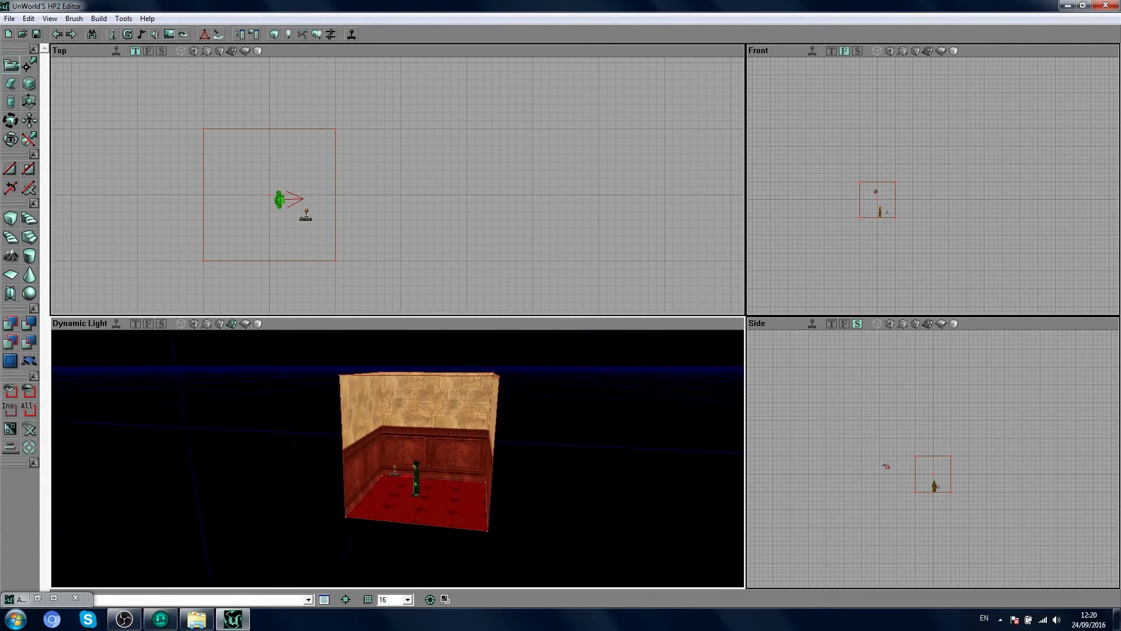
left_click_drag(409, 409, 461, 362)
right_click_drag(461, 362, 444, 388)
left_click(492, 141)
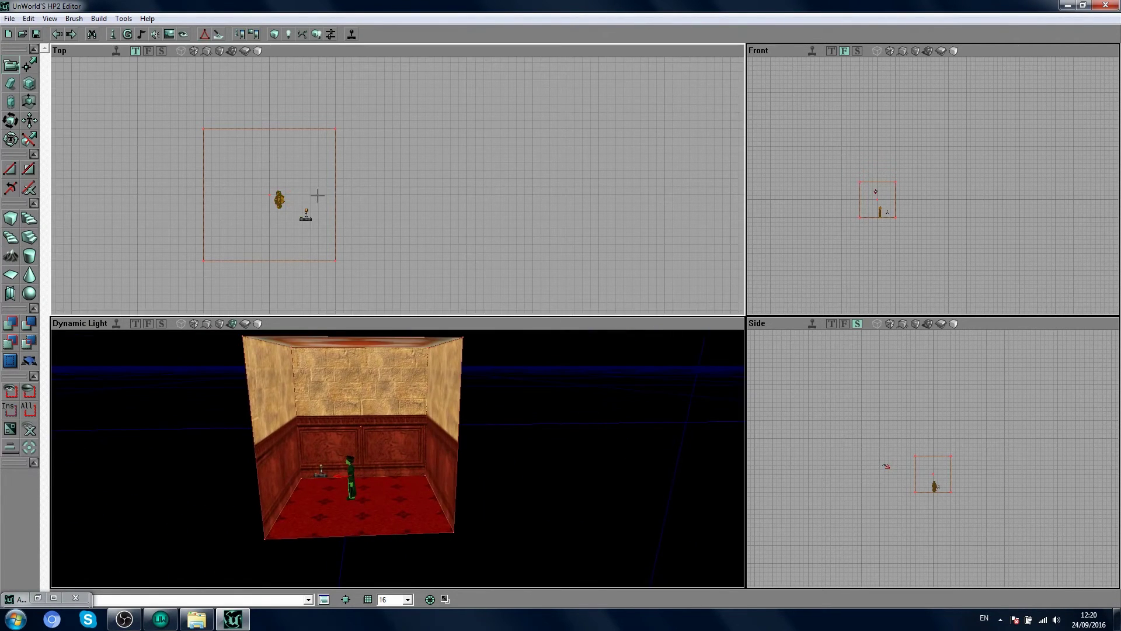
left_click(280, 205)
right_click_drag(312, 167, 352, 167, "ctrl")
left_click_drag(290, 206, 279, 195, "ctrl")
Check the Harry actor from the front in the 3D view and rebuild the whole level.
left_click_drag(427, 455, 430, 471)
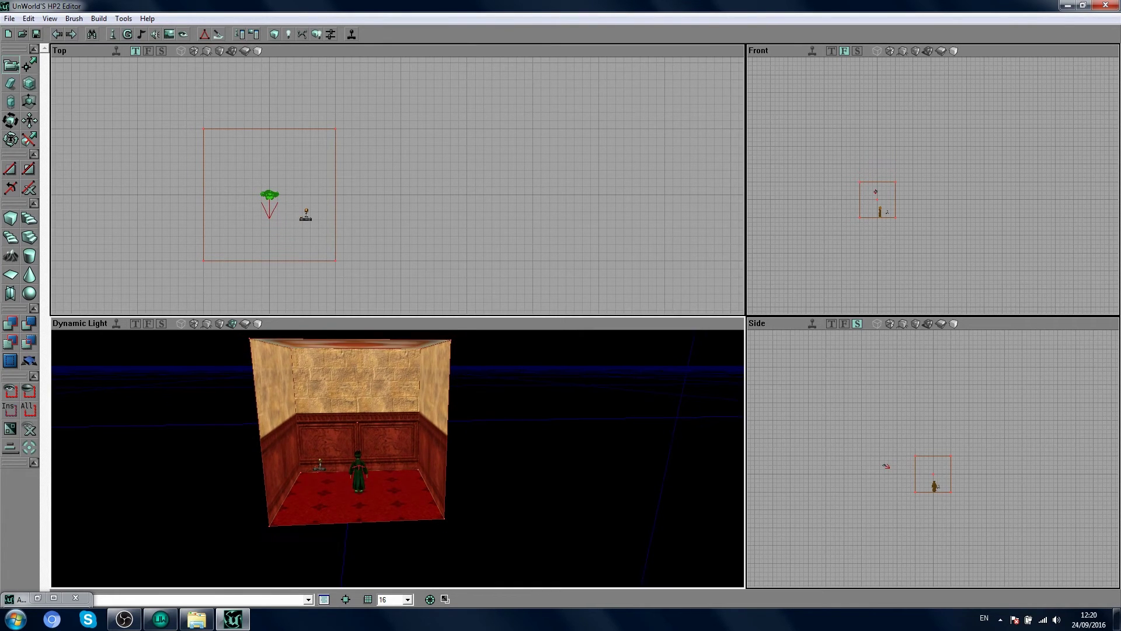
left_click_drag(563, 428, 578, 397)
left_click_drag(428, 433, 389, 413)
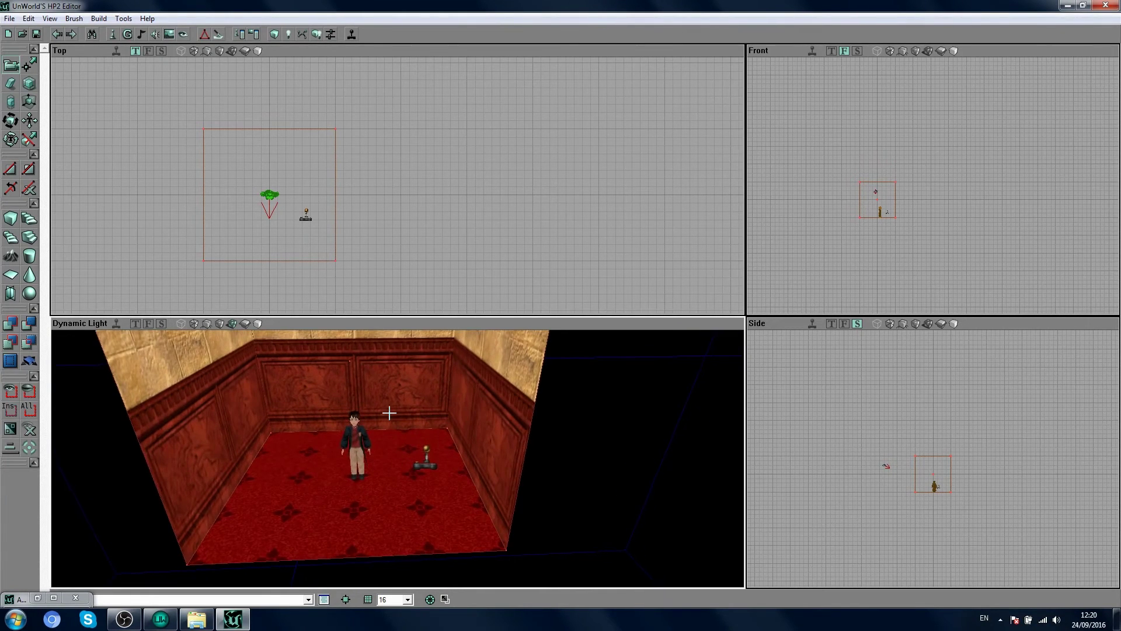
left_click(317, 34)
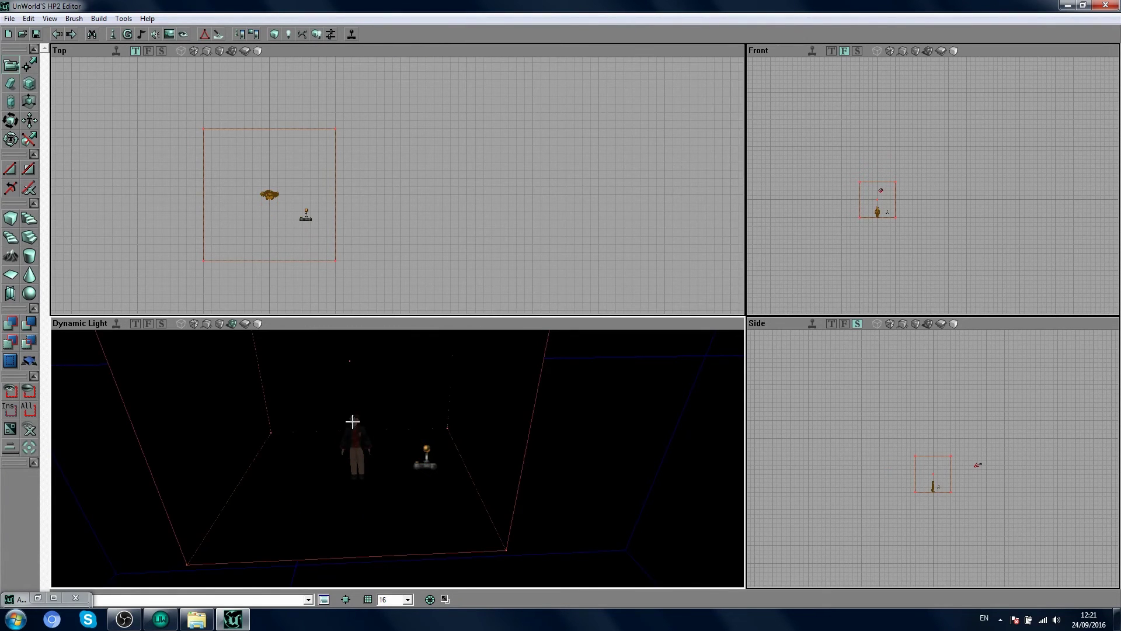
Add a Light on the darkened room's floor just in front of Harry.
left_click_drag(353, 420, 353, 435)
left_click_drag(360, 478, 359, 472)
left_click(356, 468)
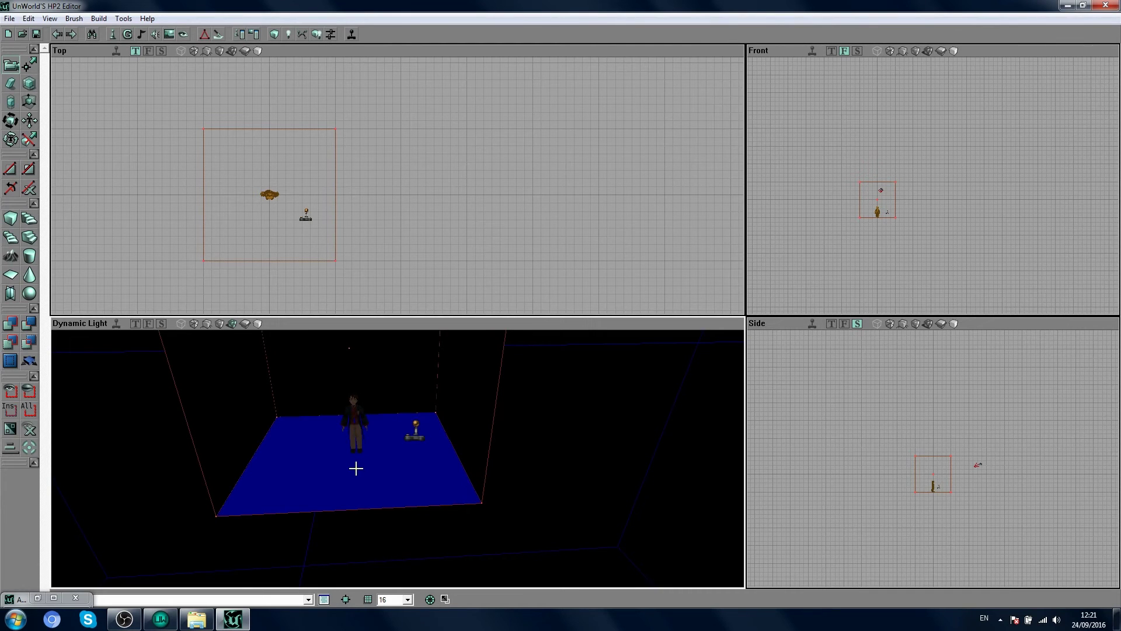
right_click(356, 469)
left_click(414, 263)
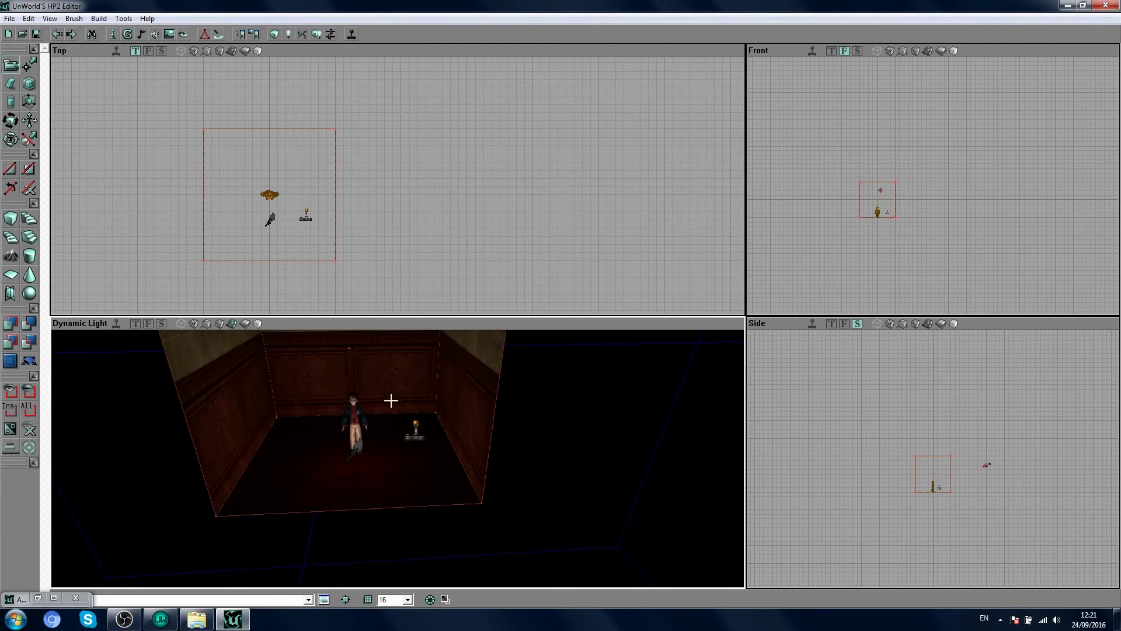
Move the light directly above Harry at about half the room's height and rebuild the level.
left_click(360, 447)
scroll(320, 236, "up", 3)
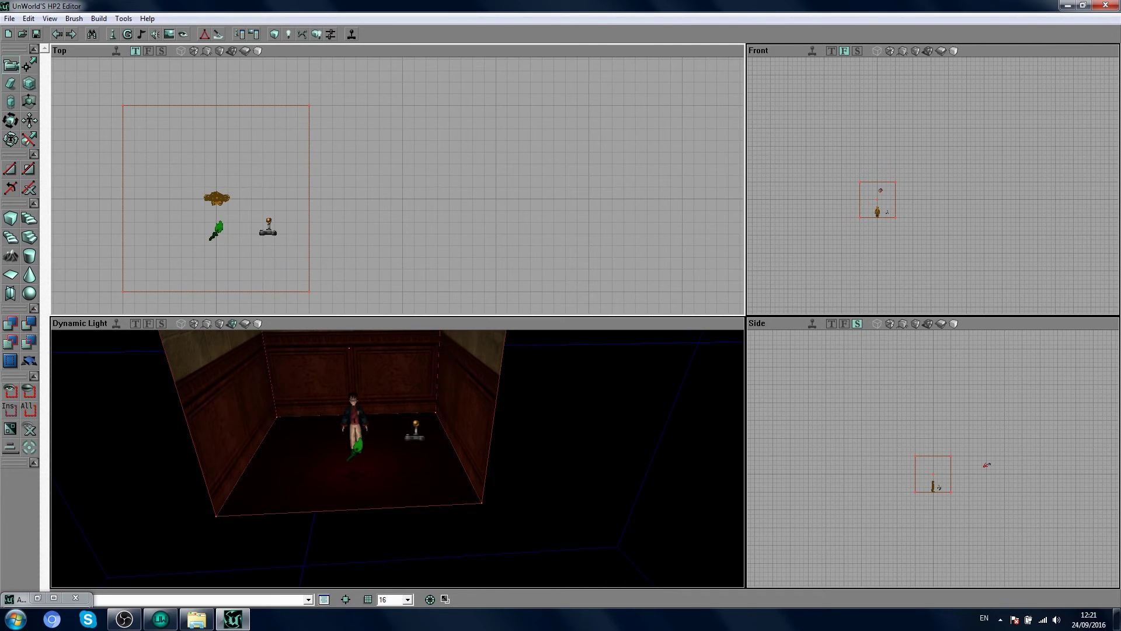
left_click_drag(216, 230, 217, 198, "ctrl")
scroll(858, 207, "up", 5)
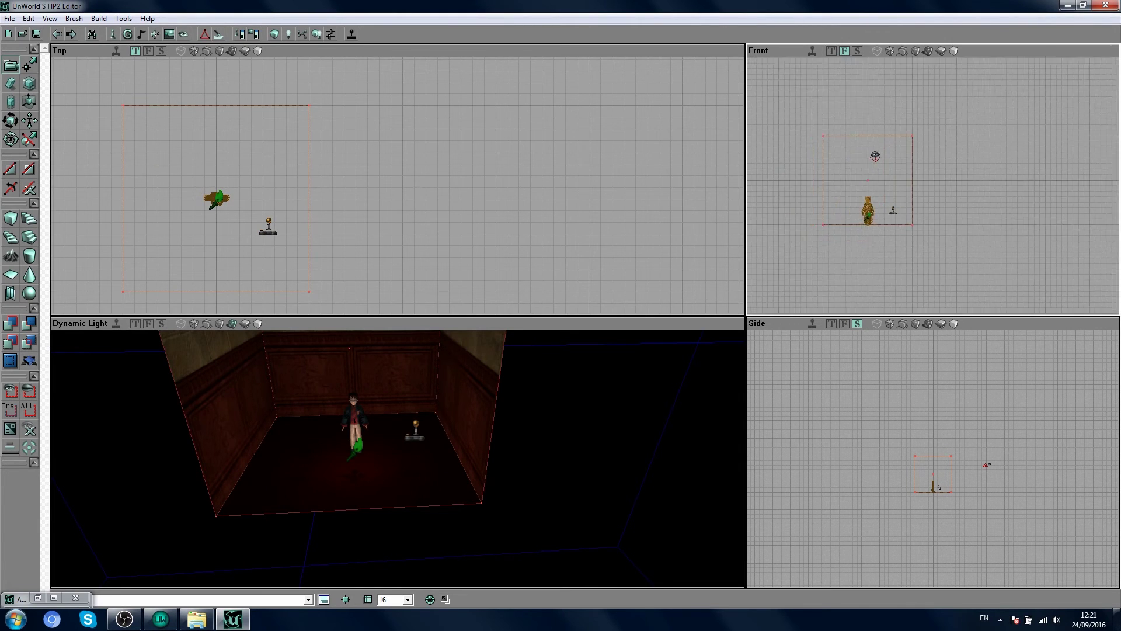
scroll(933, 185, "up", 2)
scroll(933, 185, "down", 1)
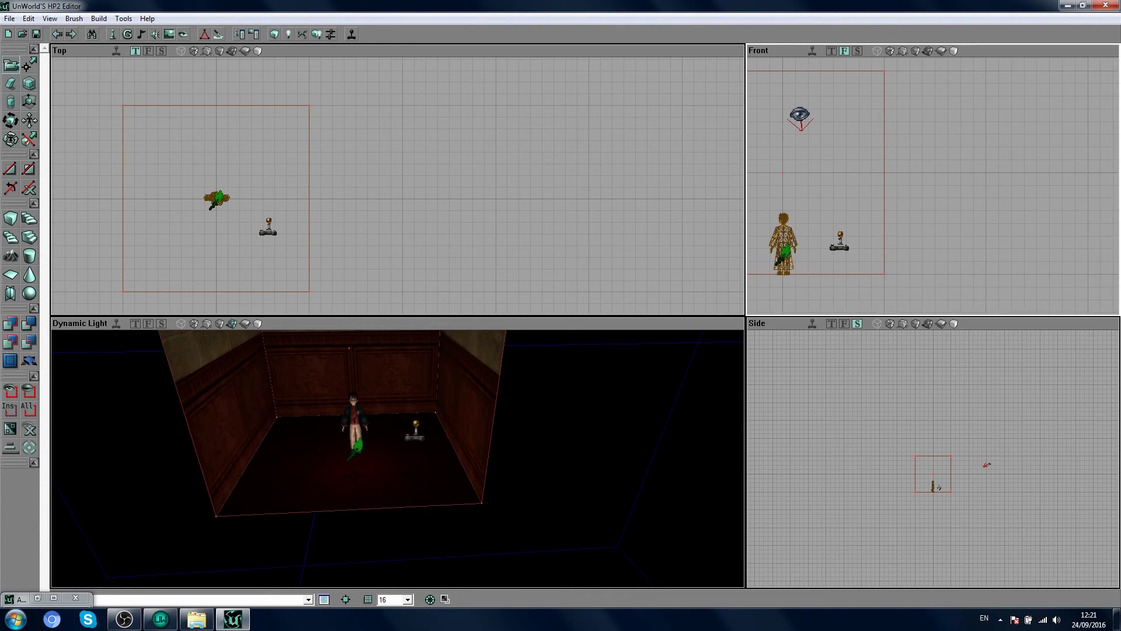
left_click_drag(841, 181, 937, 183)
left_click_drag(880, 254, 877, 172, "ctrl")
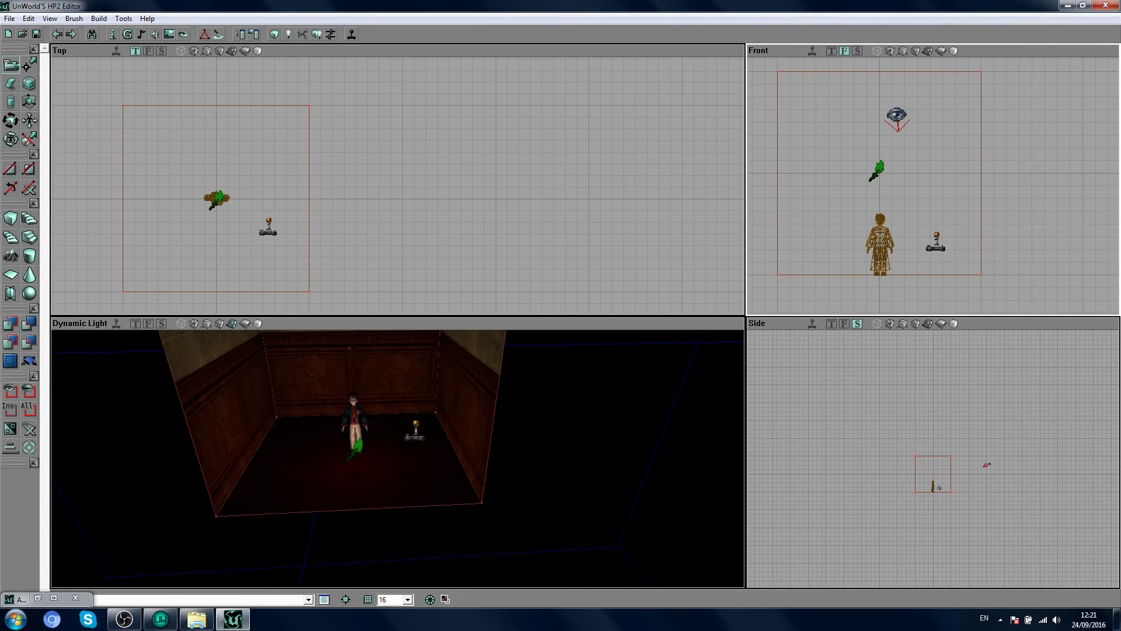
left_click_drag(438, 445, 426, 393)
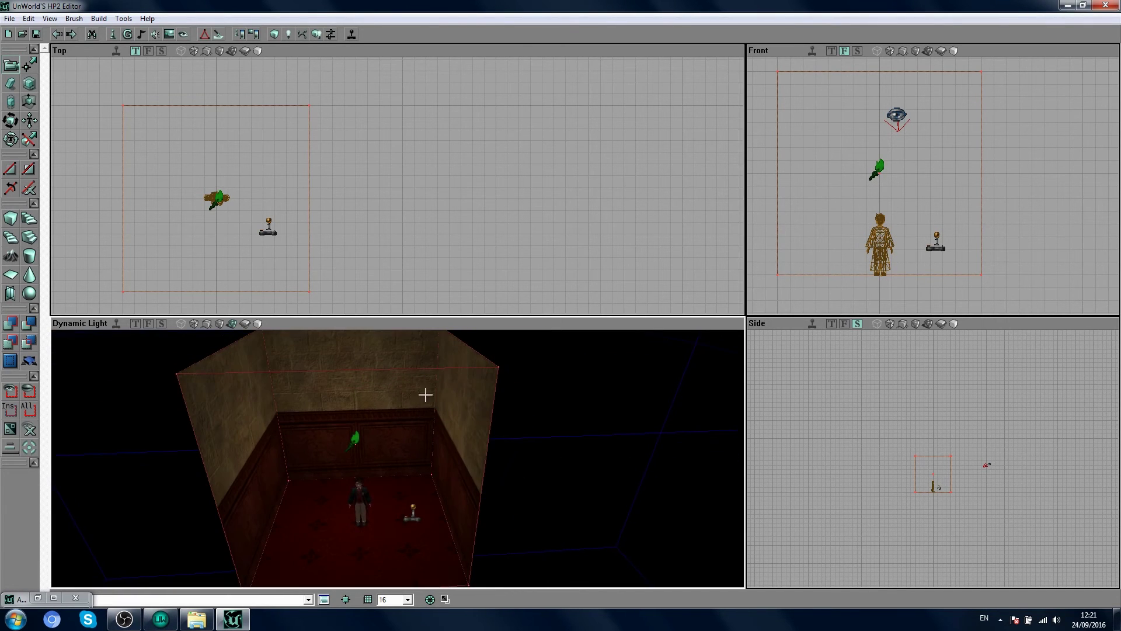
left_click(316, 34)
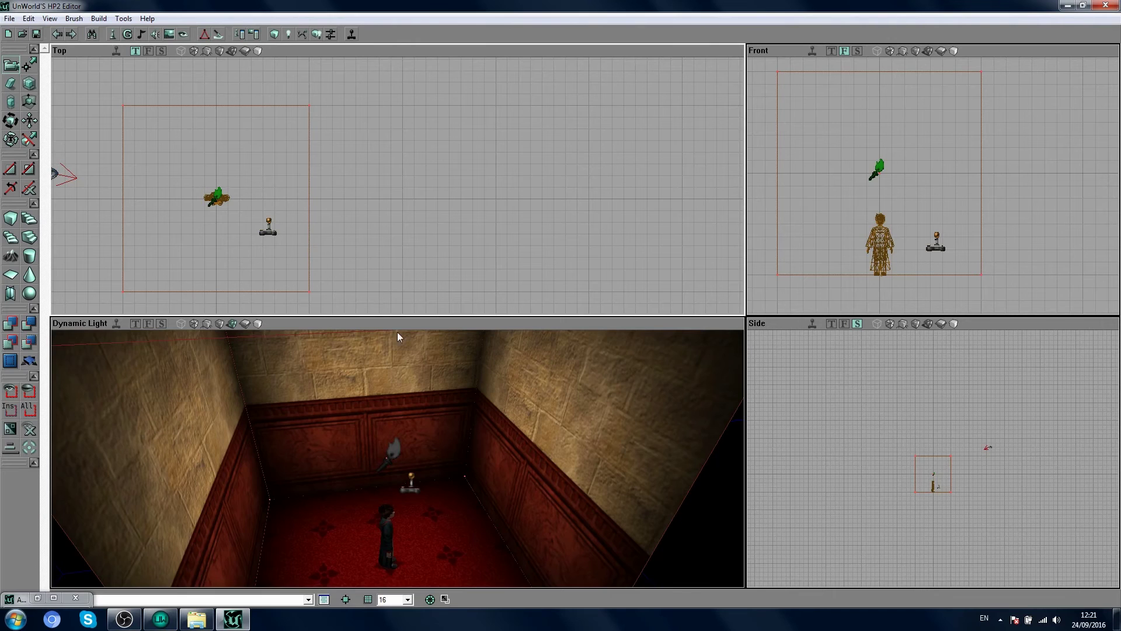
Move the light near one side wall, duplicate it, and place the copy near the opposite wall level with the first.
mouse_move(397, 337)
left_mouse_down()
mouse_move(398, 397)
mouse_move(397, 356)
left_mouse_up()
left_click_drag(241, 207, 236, 166)
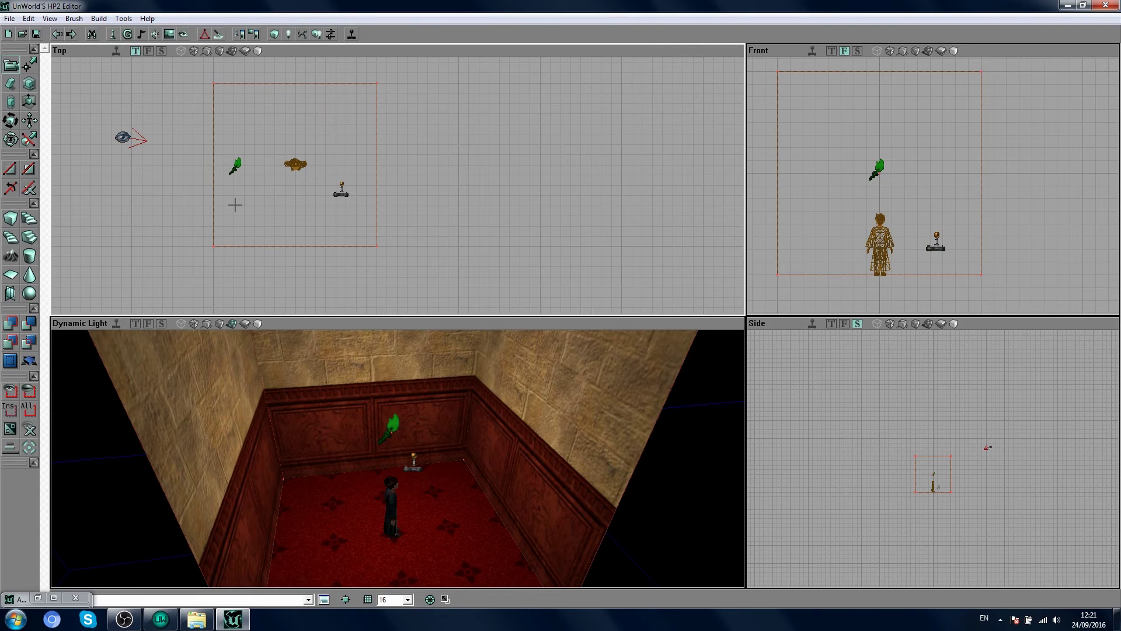
key("ctrl+w")
left_click_drag(277, 202, 385, 191, "ctrl")
View the room with its two lights from above and rebuild the whole level.
left_click_drag(346, 433, 356, 473)
left_click(316, 35)
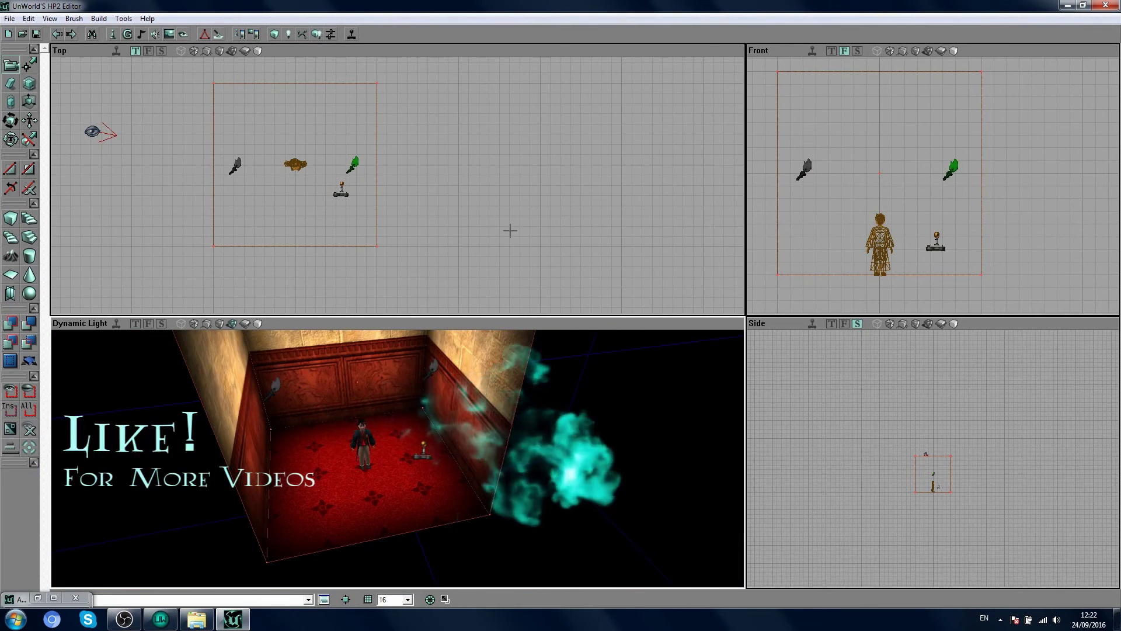
left_click(318, 35)
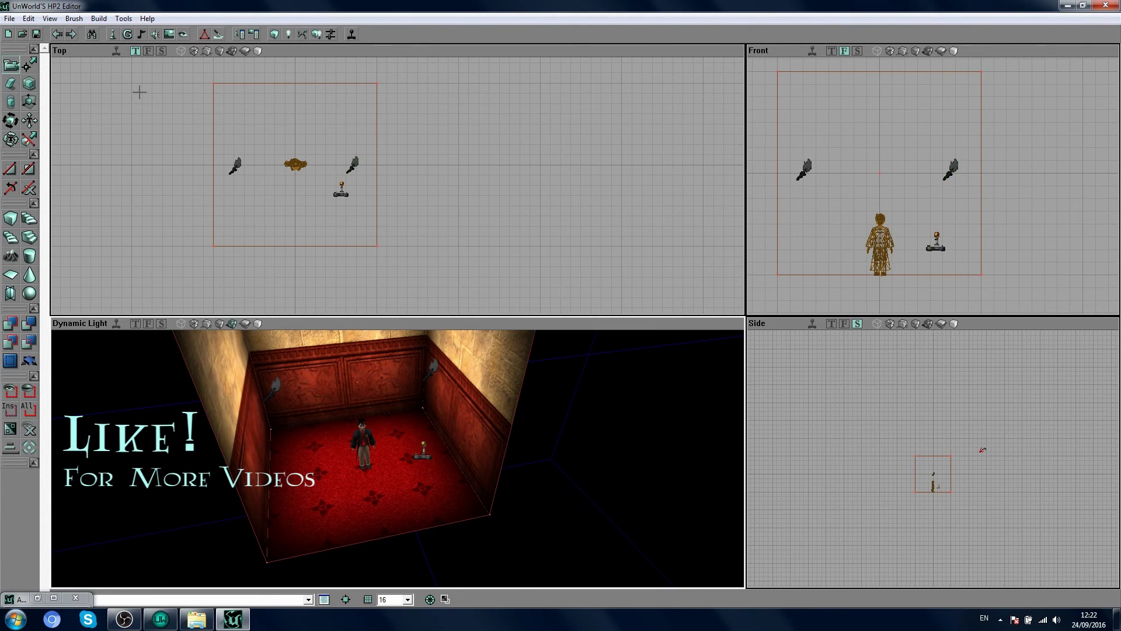
Start saving the map as a new file and browse to the C:\UW_HUB\ED\HP2 folder.
left_click(9, 18)
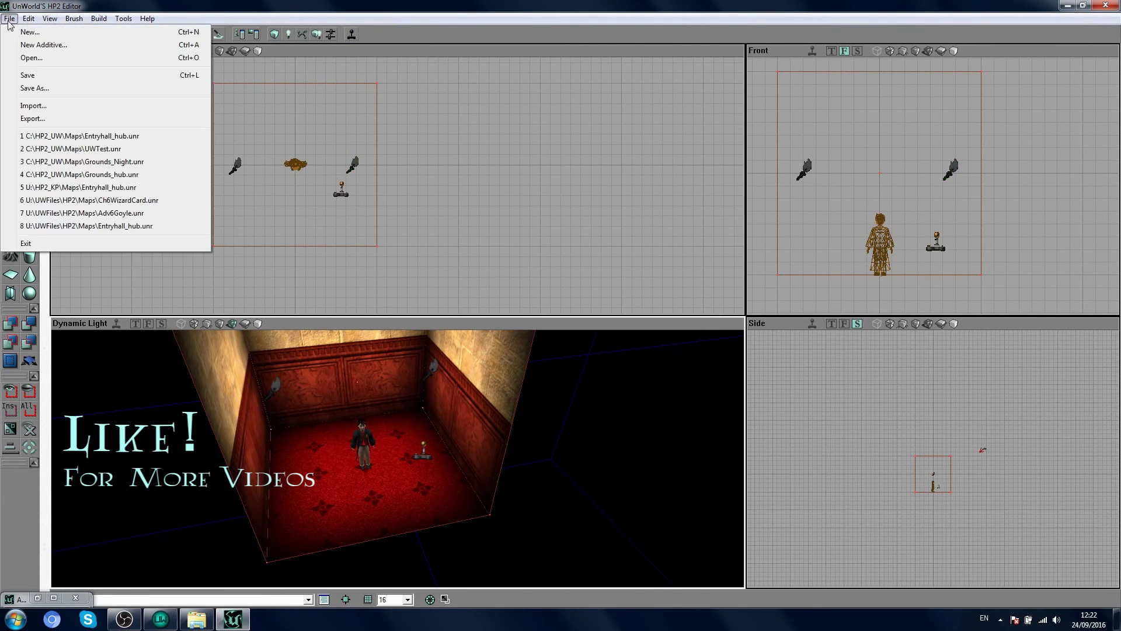
left_click(98, 89)
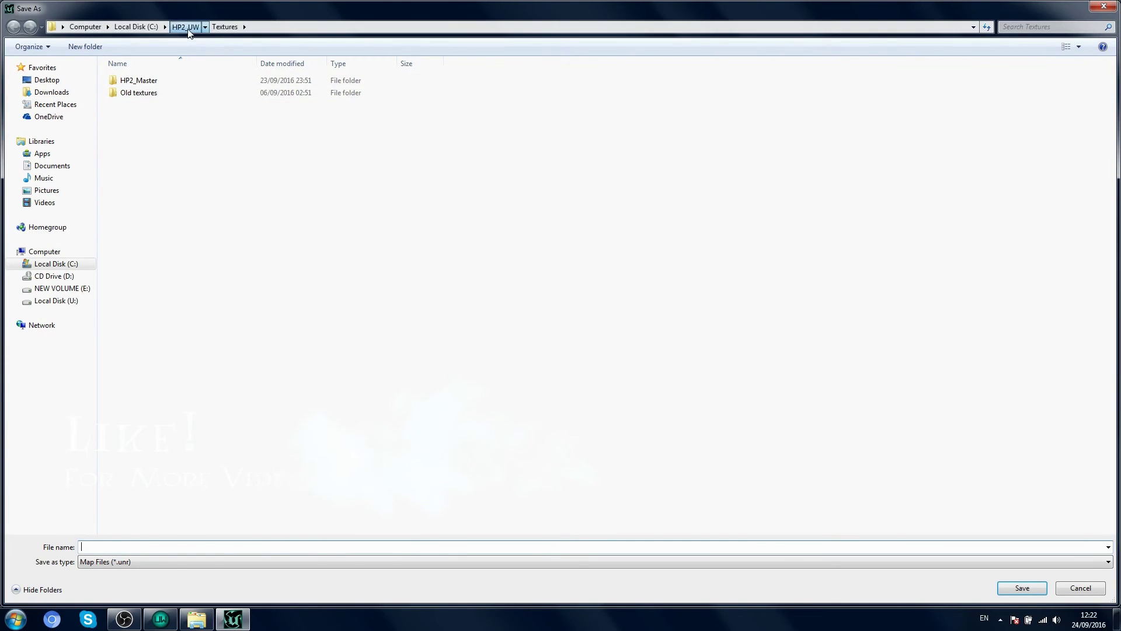
left_click(184, 26)
double_click(188, 93)
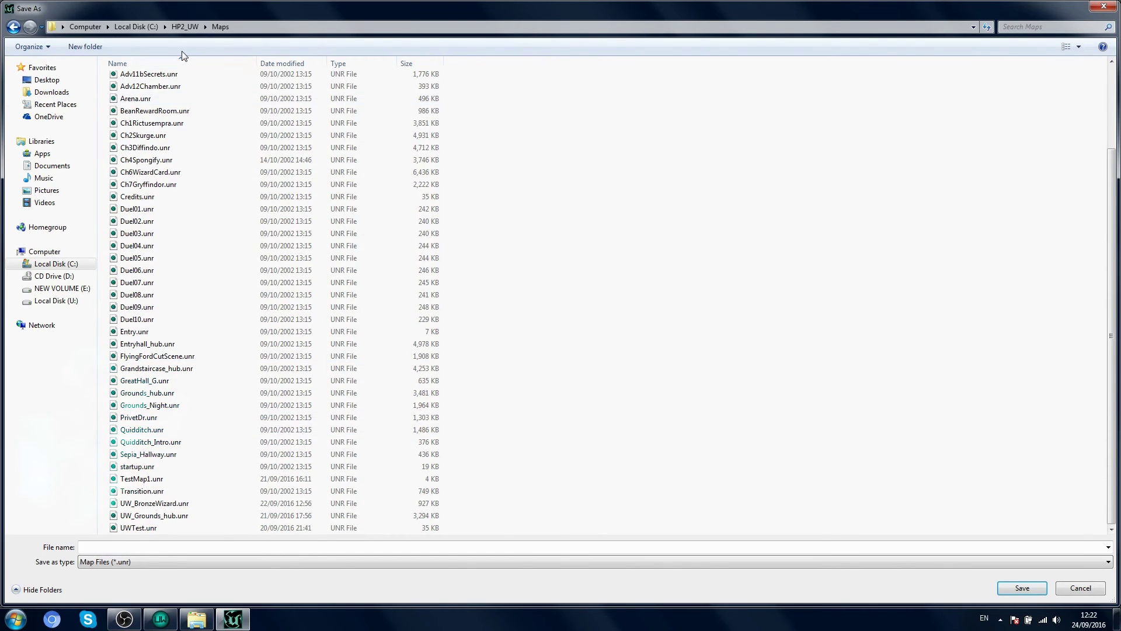
left_click(150, 29)
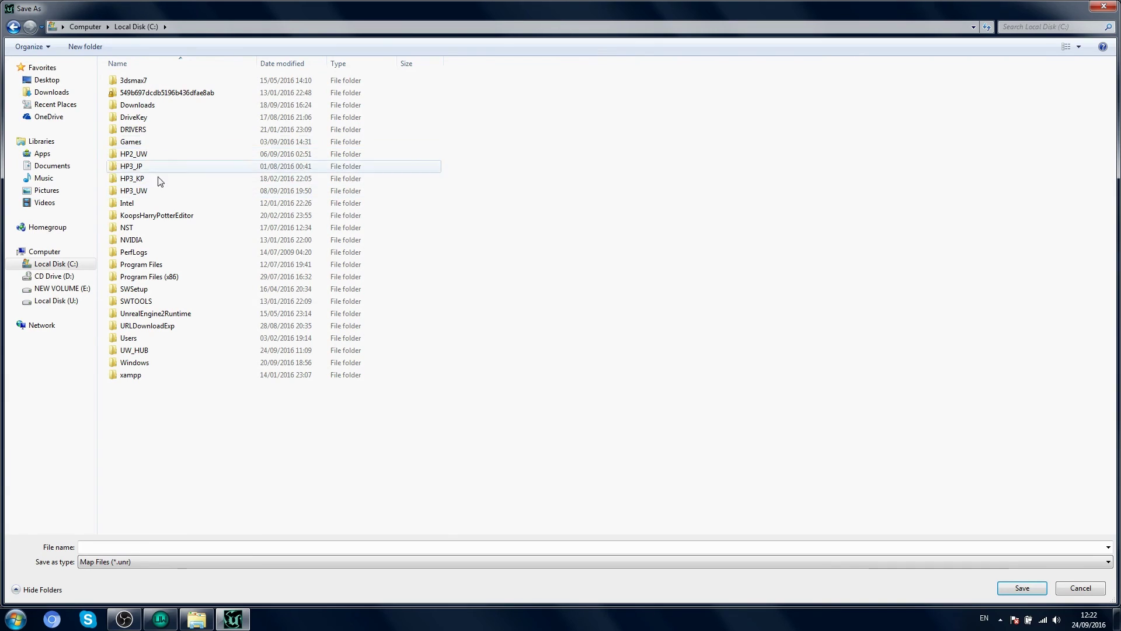
double_click(151, 351)
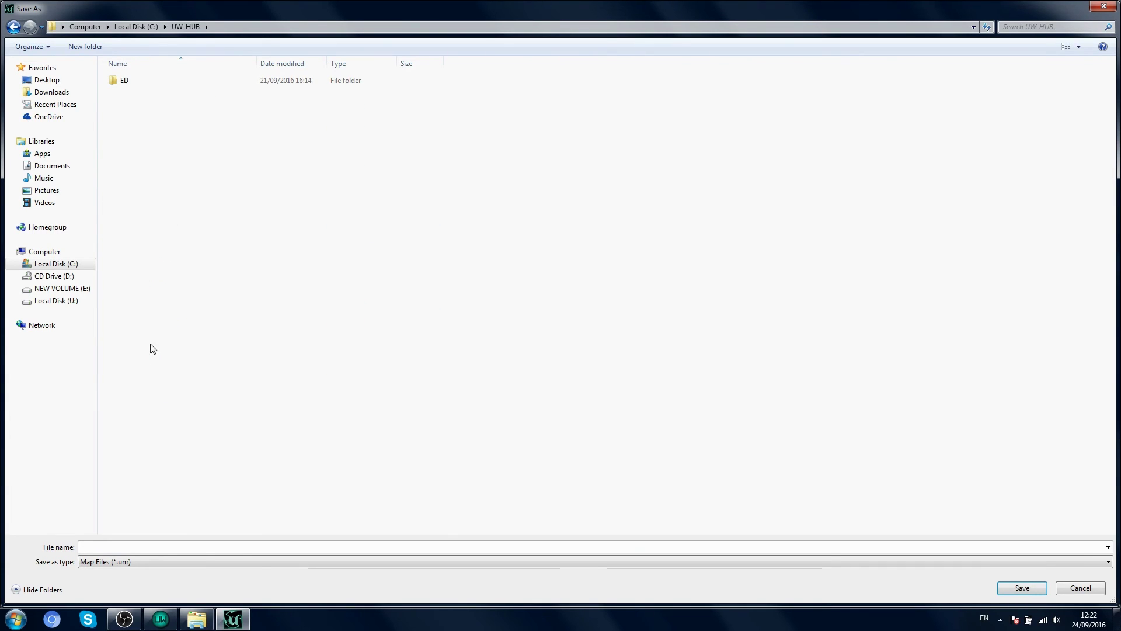
double_click(147, 86)
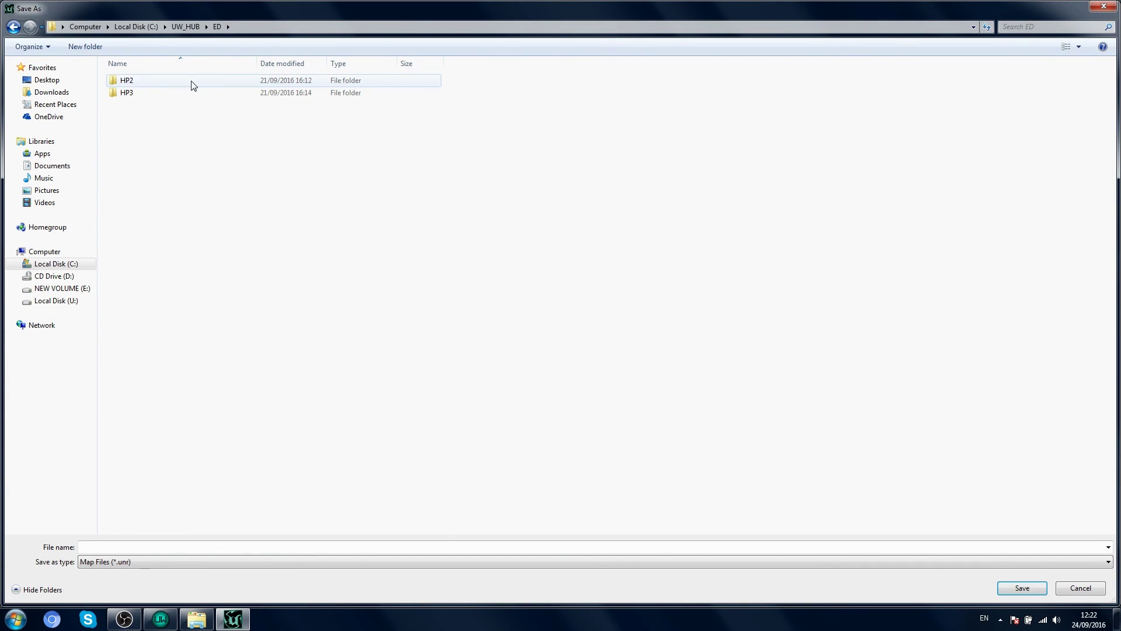
double_click(166, 79)
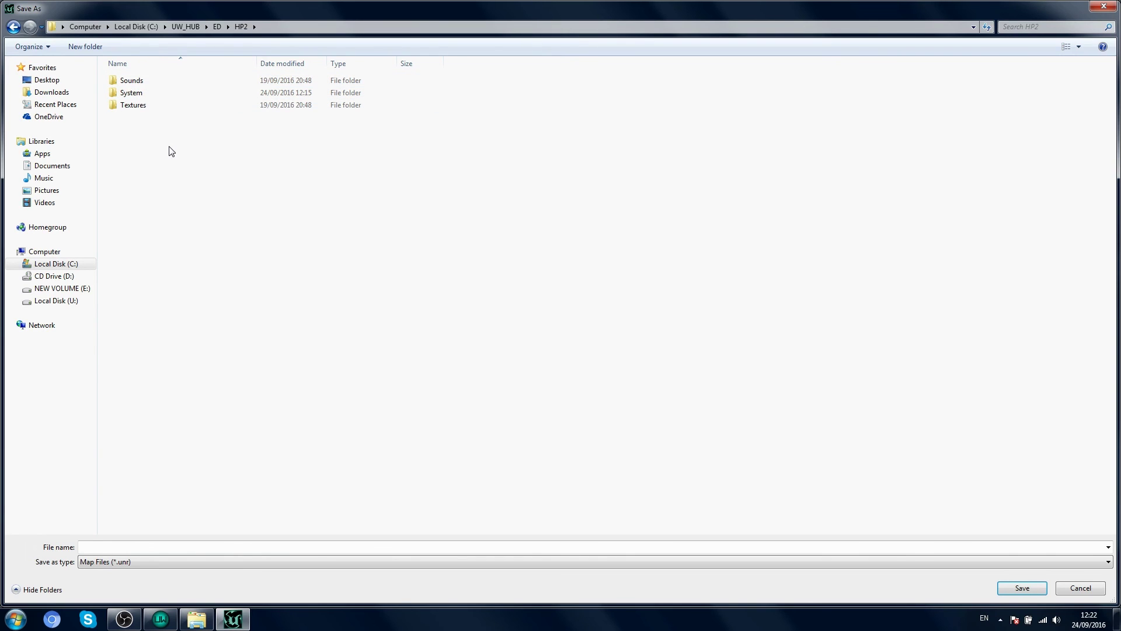
Create a folder named Maps inside the HP2 folder and open it.
key("ctrl+shift+n")
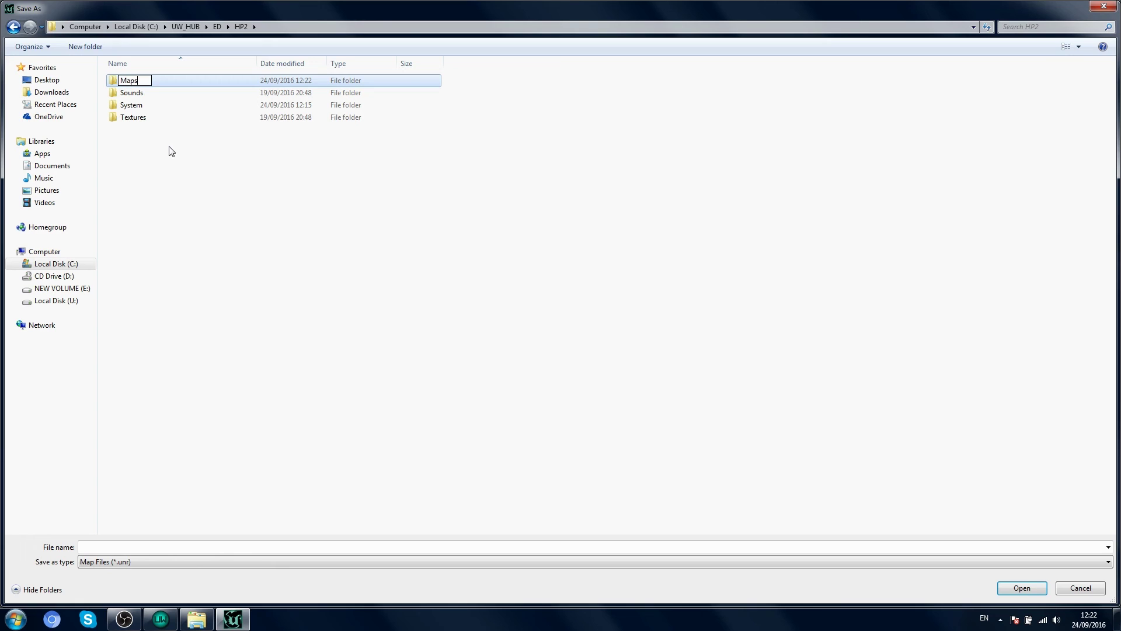
key("Return")
key("Return")
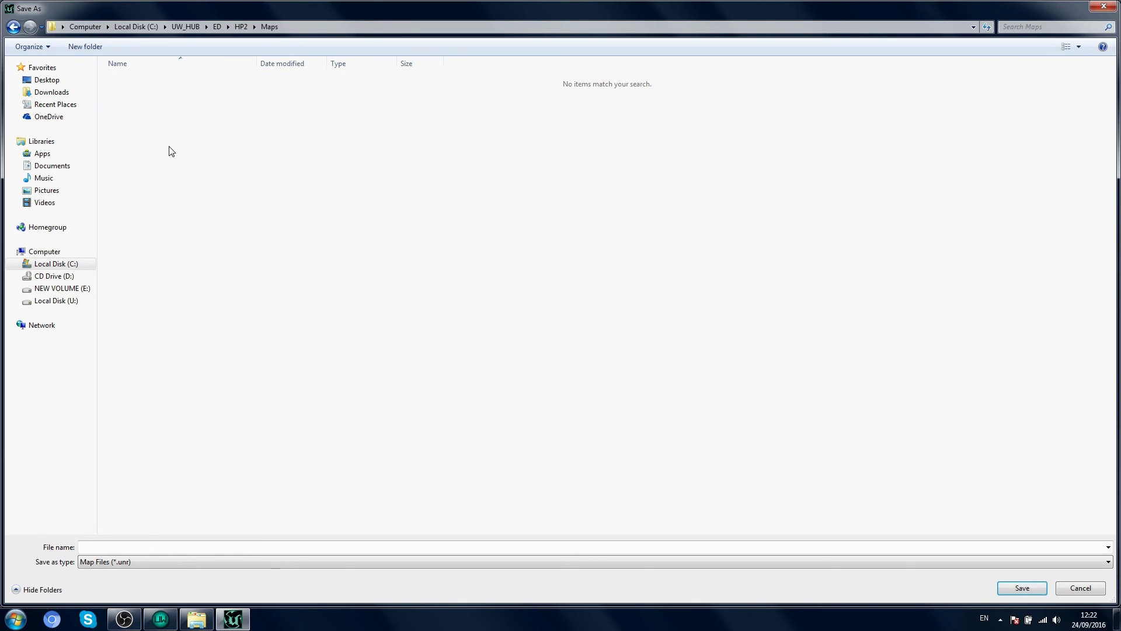
Save the map in the Maps folder as Tutorial1 and close the level editor.
left_click(145, 549)
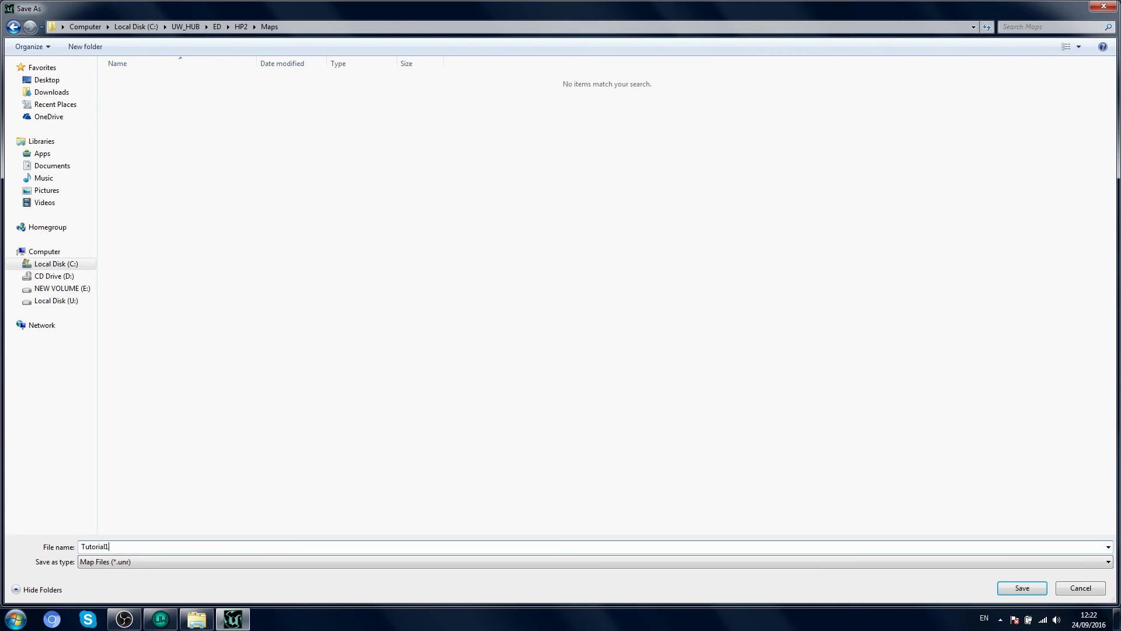
key("Return")
left_click_drag(332, 462, 331, 490)
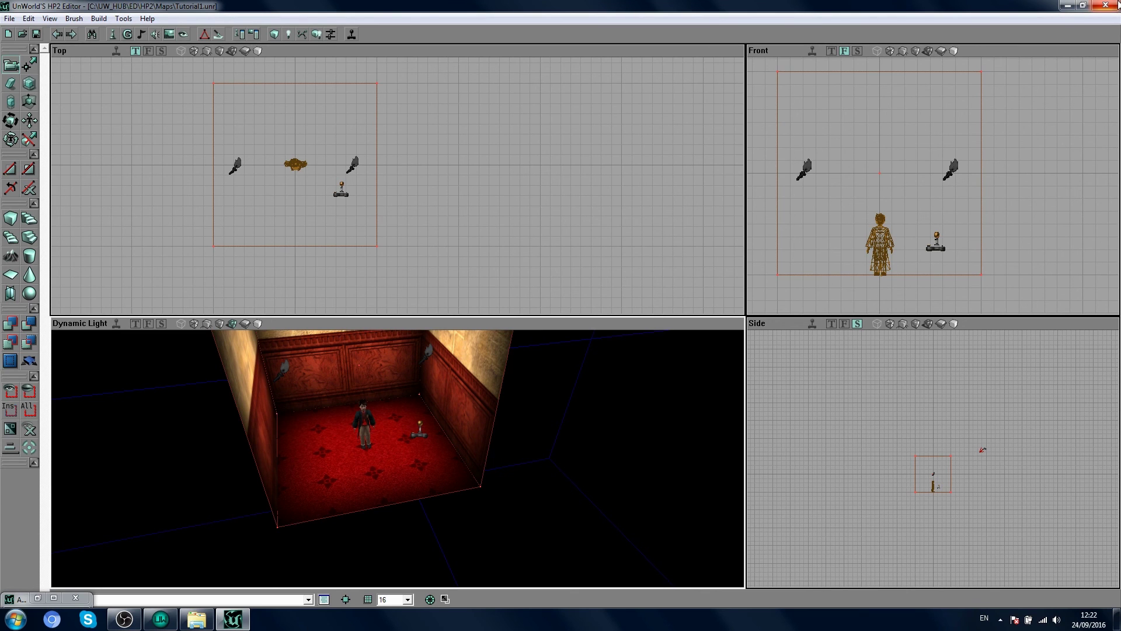
left_click(1117, 5)
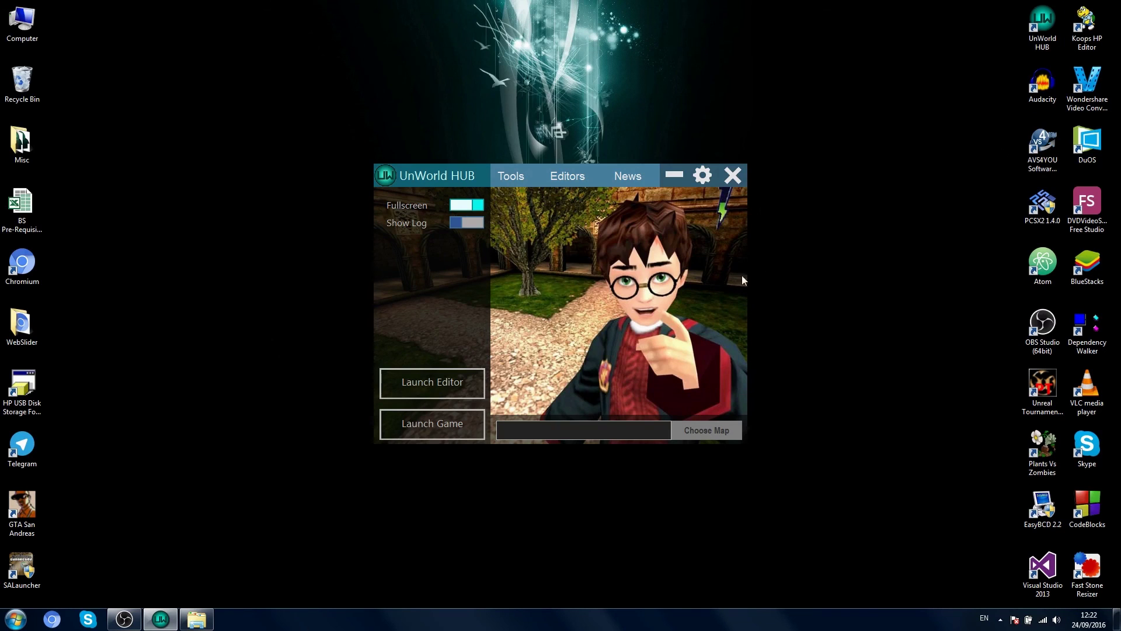
Start choosing a map in UnWorld HUB and browse to the C:\UW_HUB\ED\HP2\Maps folder.
left_click(693, 431)
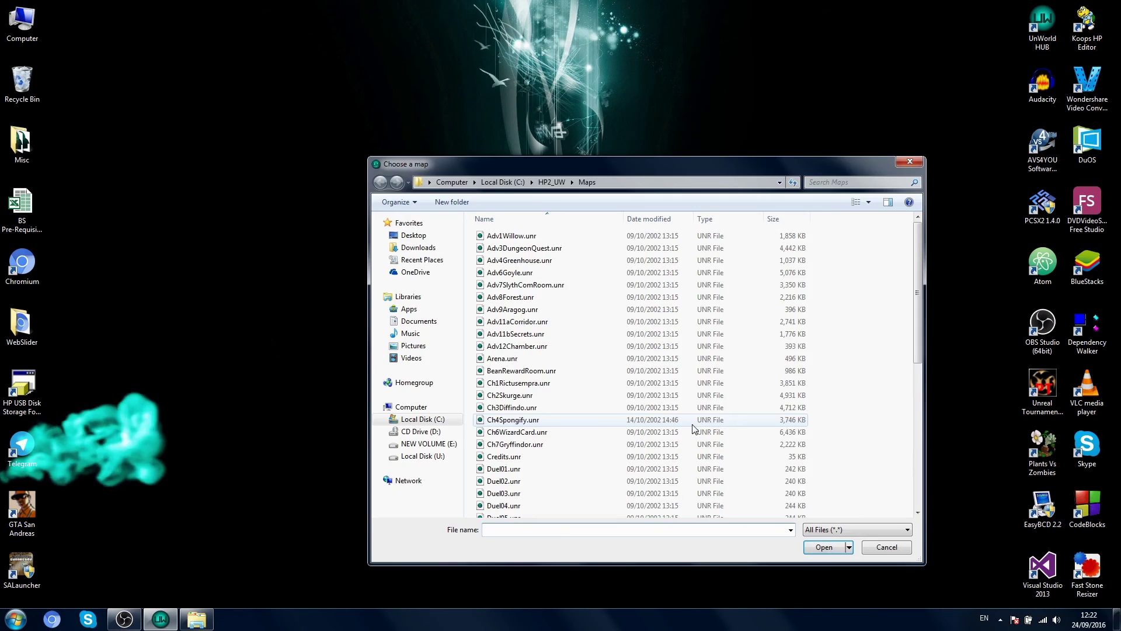
left_click(511, 184)
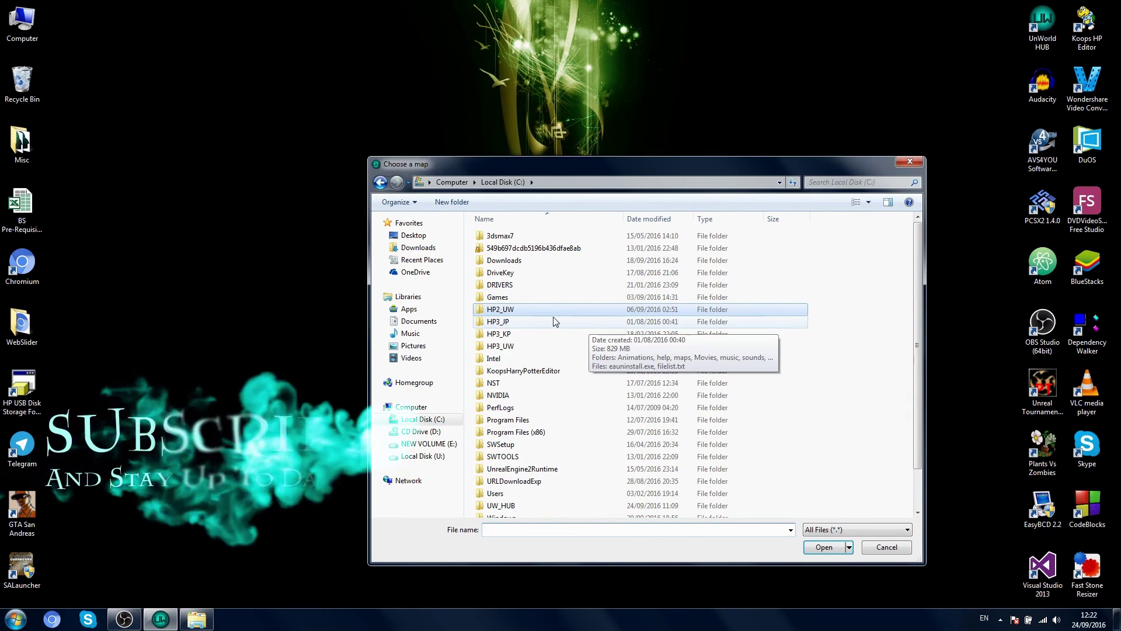
left_click(556, 421)
scroll(565, 439, "down", 2)
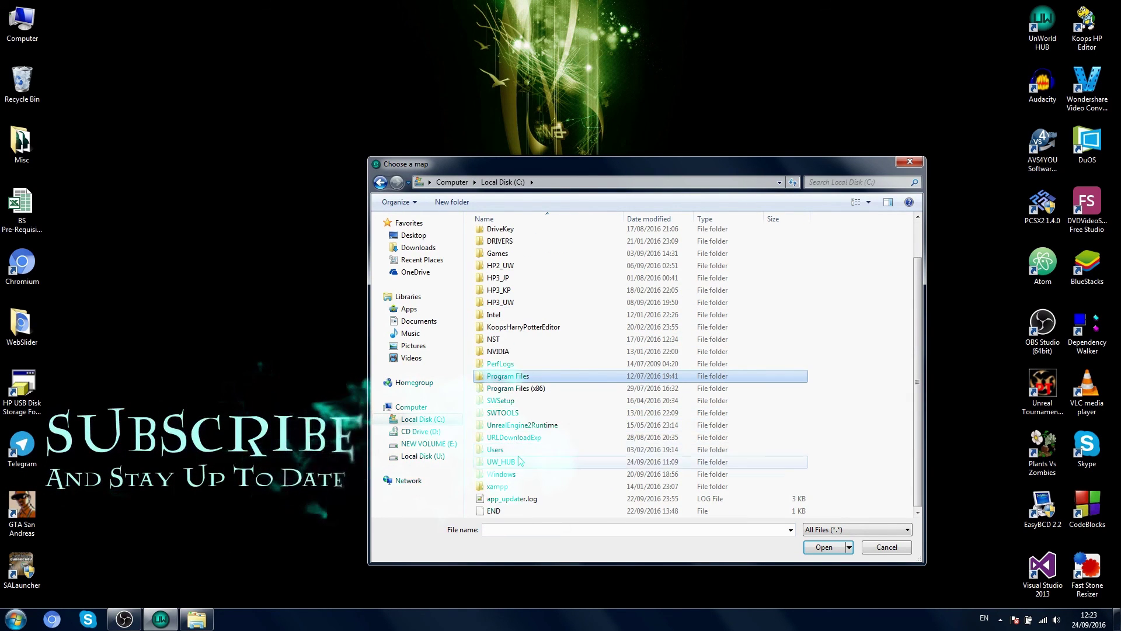
double_click(502, 462)
double_click(509, 236)
double_click(508, 236)
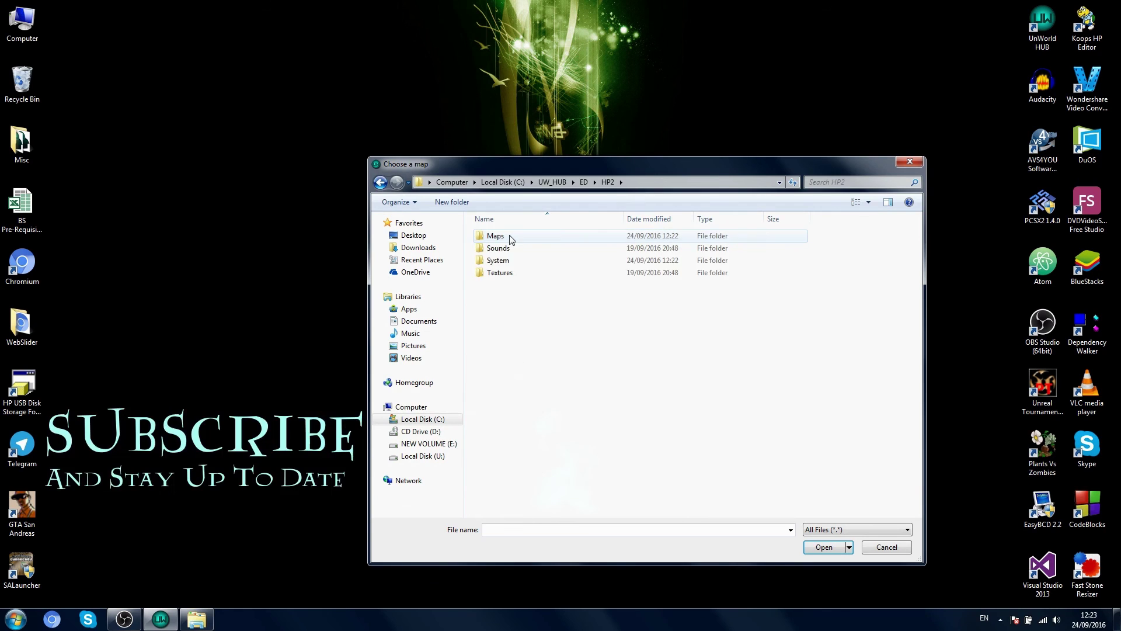
double_click(508, 236)
Choose Tutorial1.unr as the map and launch the game with it.
left_click(513, 237)
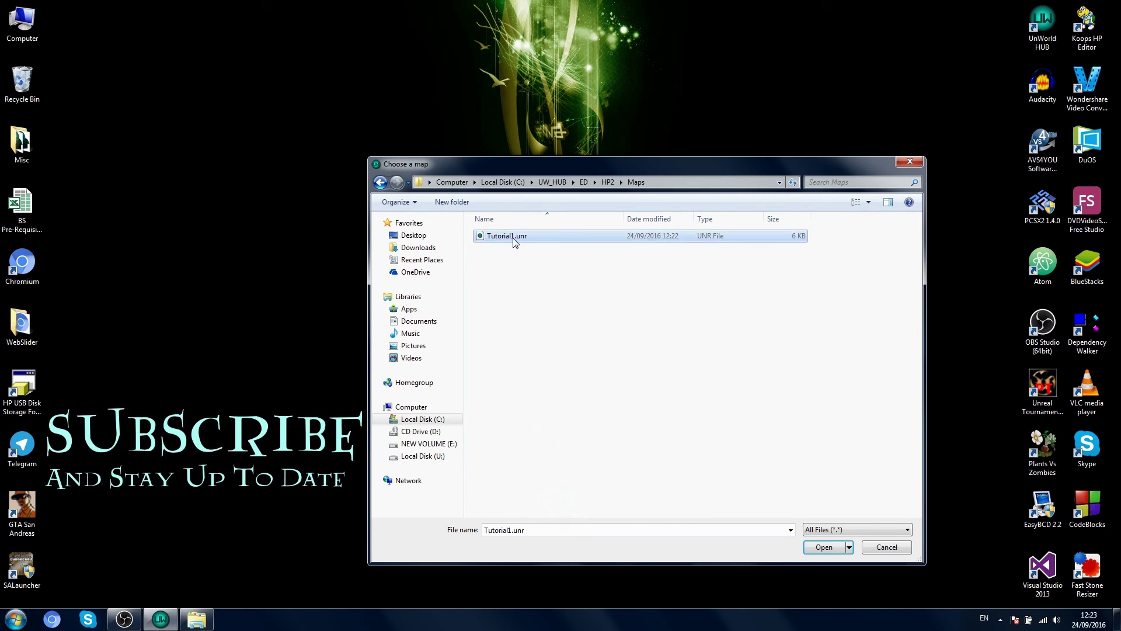
left_click(823, 547)
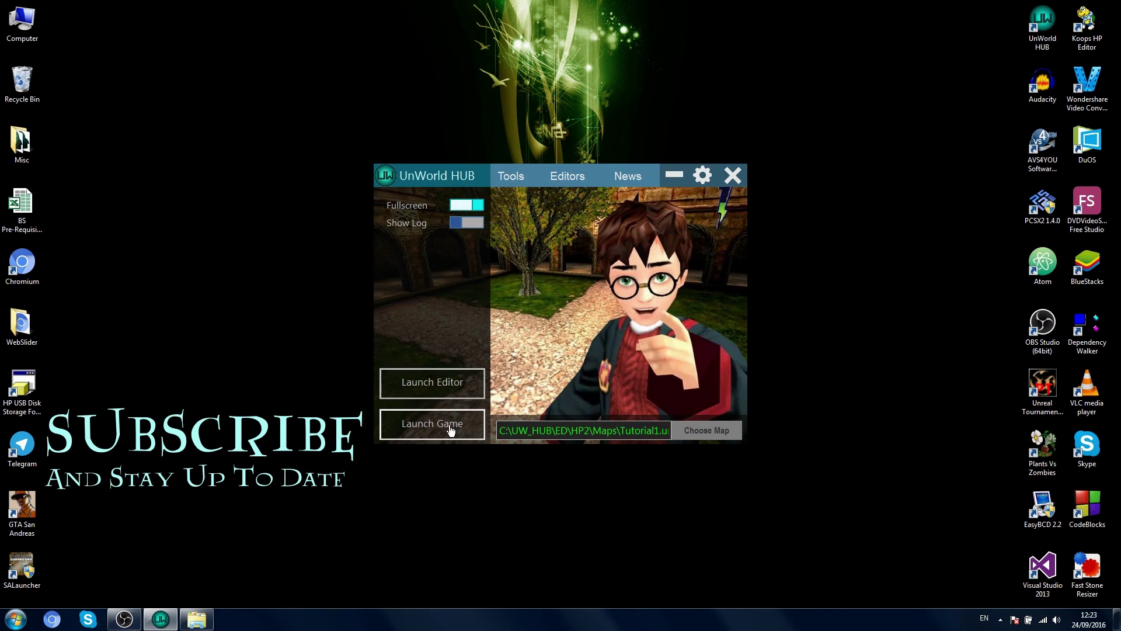
left_click(431, 428)
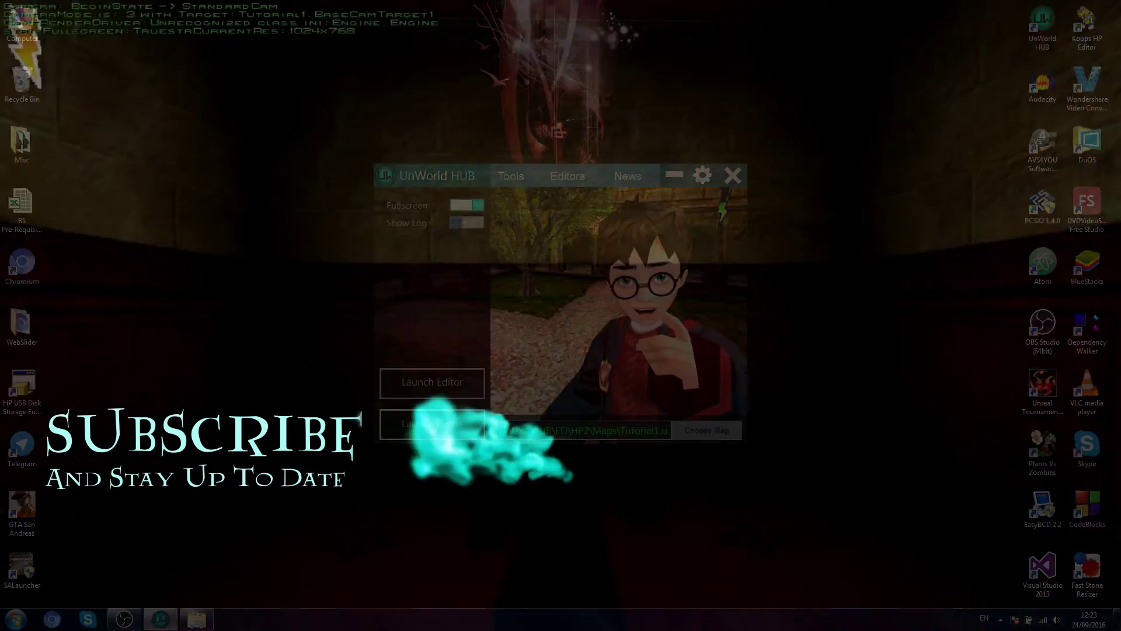